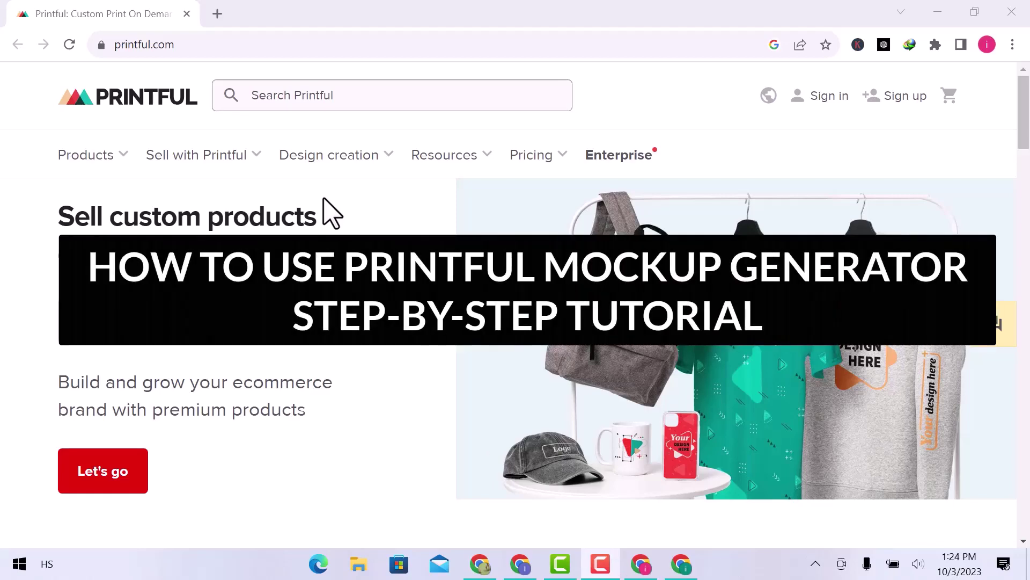
Step: Sign up for a free Printful account with Google, accepting the Terms of Service
scroll(325, 200, down, 5)
scroll(324, 200, down, 6)
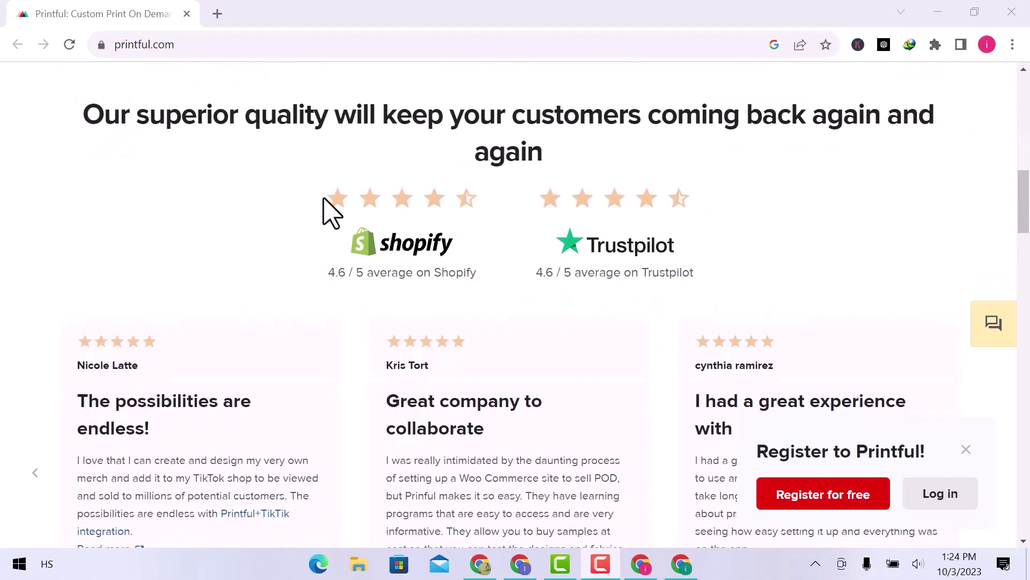
scroll(331, 212, down, 15)
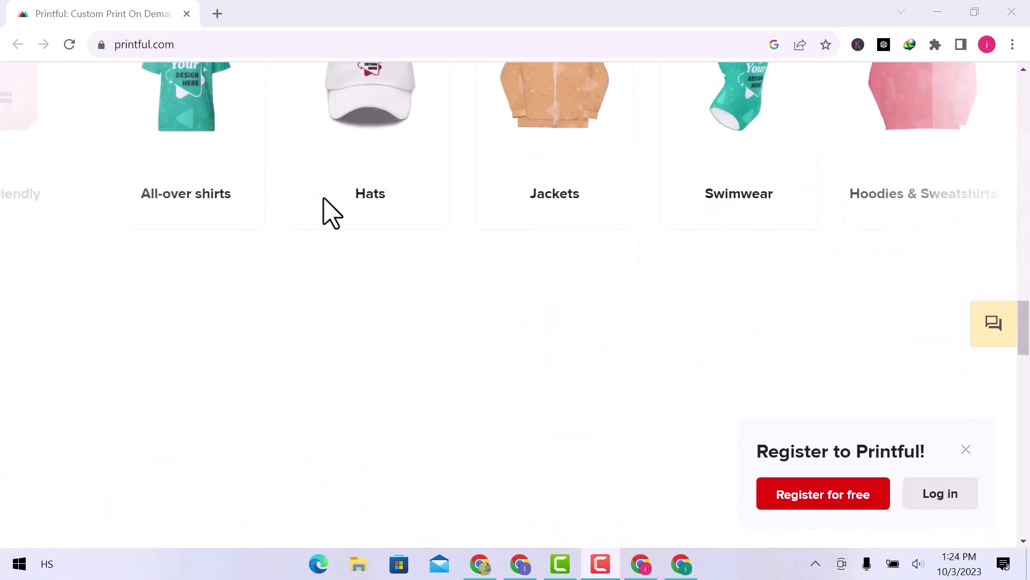
scroll(331, 212, up, 20)
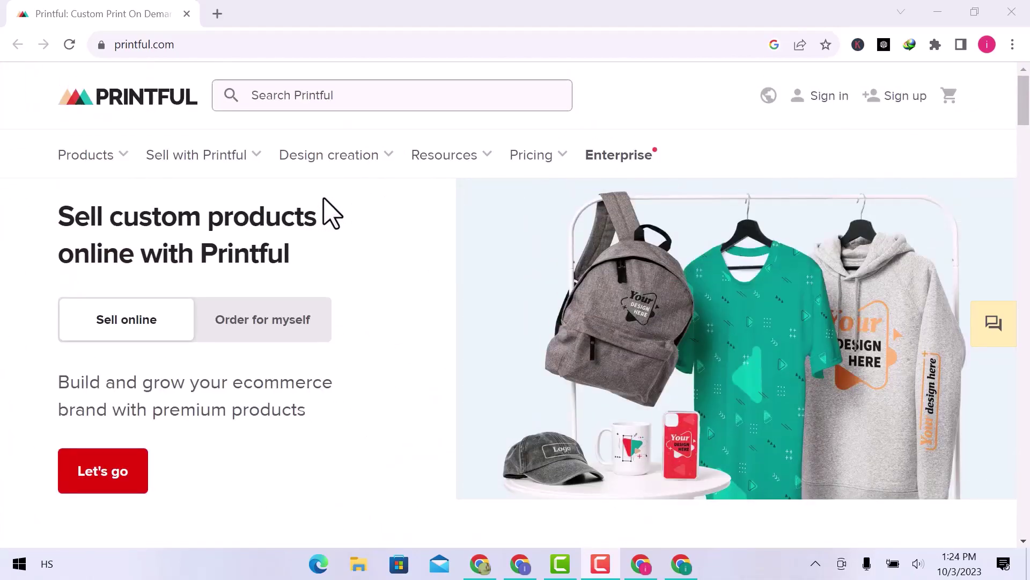
click(115, 470)
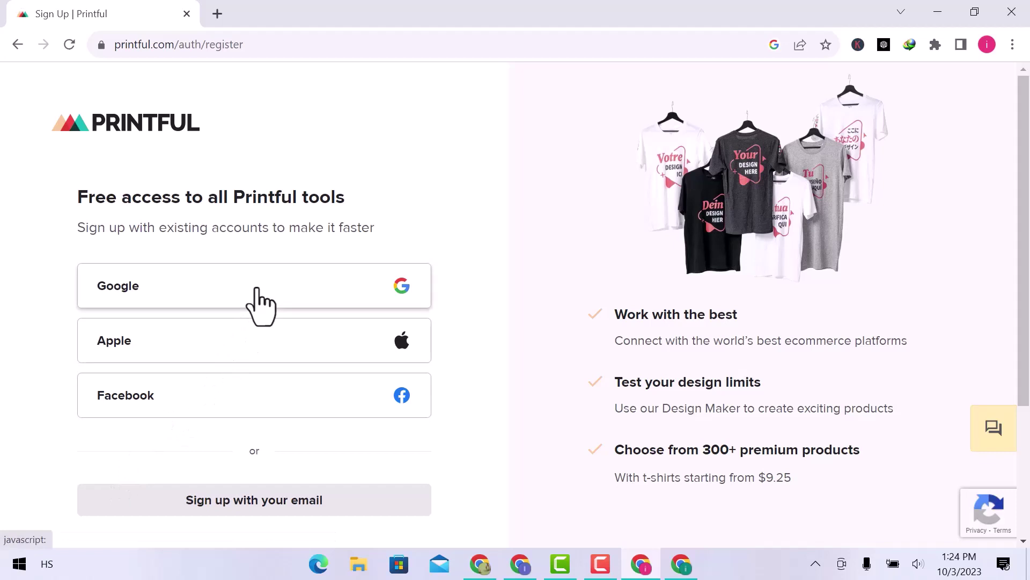
click(261, 300)
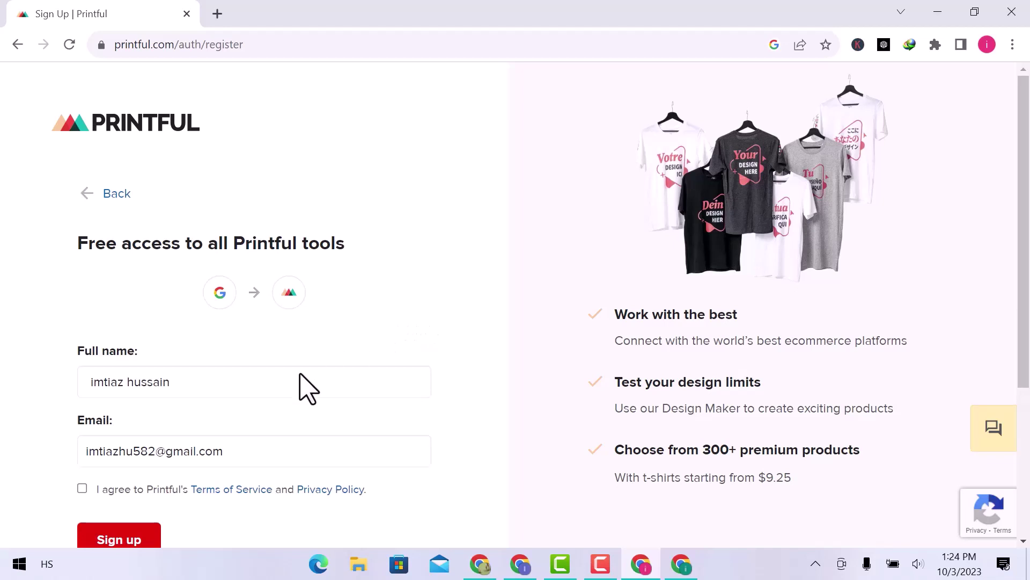
click(82, 488)
click(103, 534)
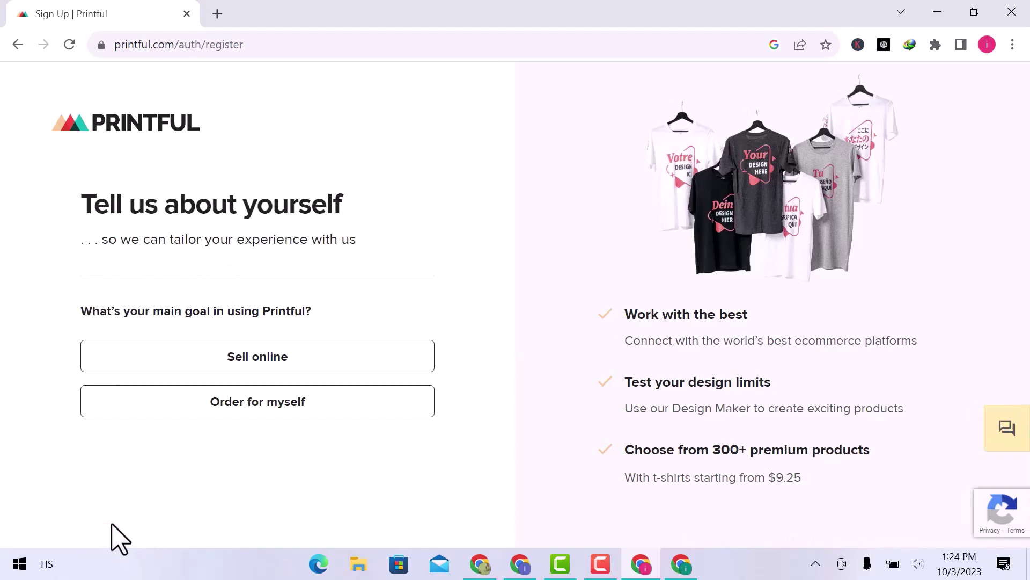
Step: Answer onboarding: Sell online, Public figure, 0–150K fans, 0 monthly orders, Clothing
click(243, 365)
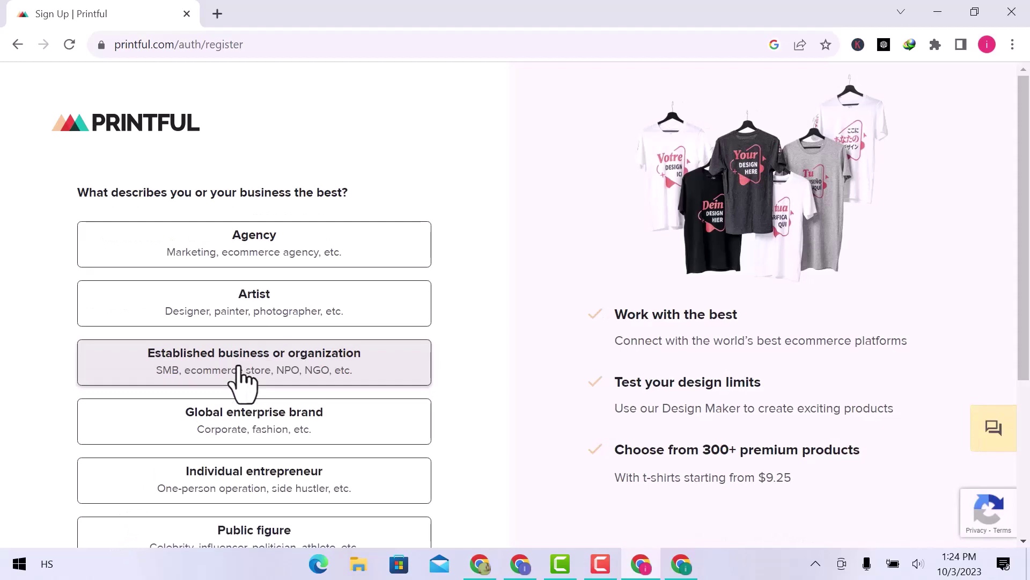
scroll(239, 366, down, 3)
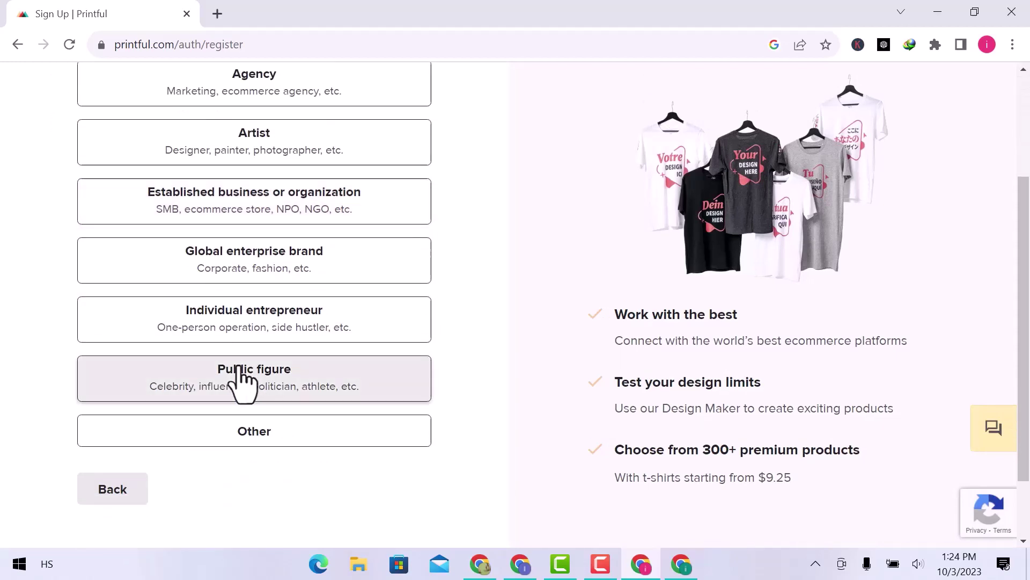
click(243, 375)
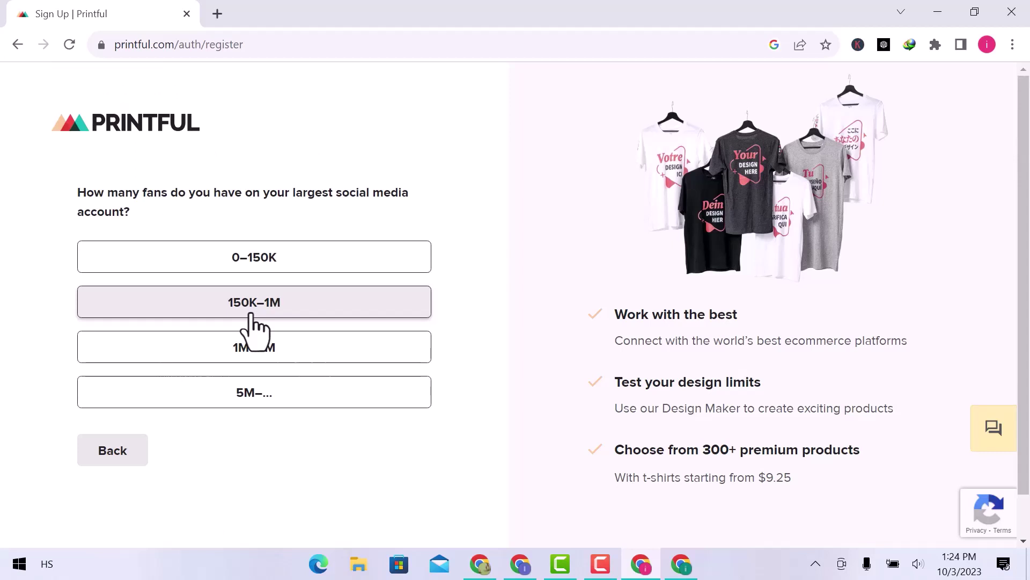
click(258, 260)
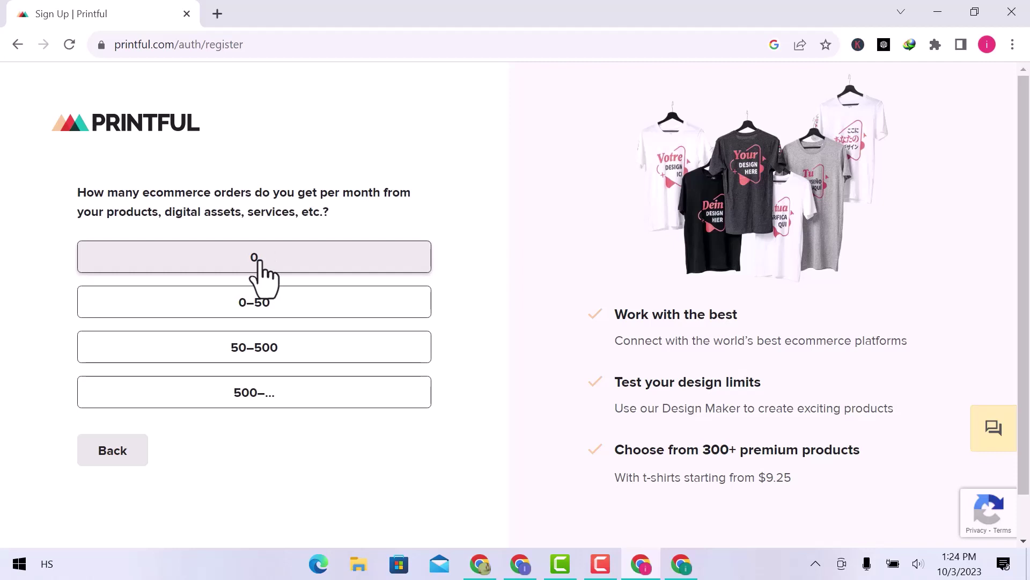
click(257, 261)
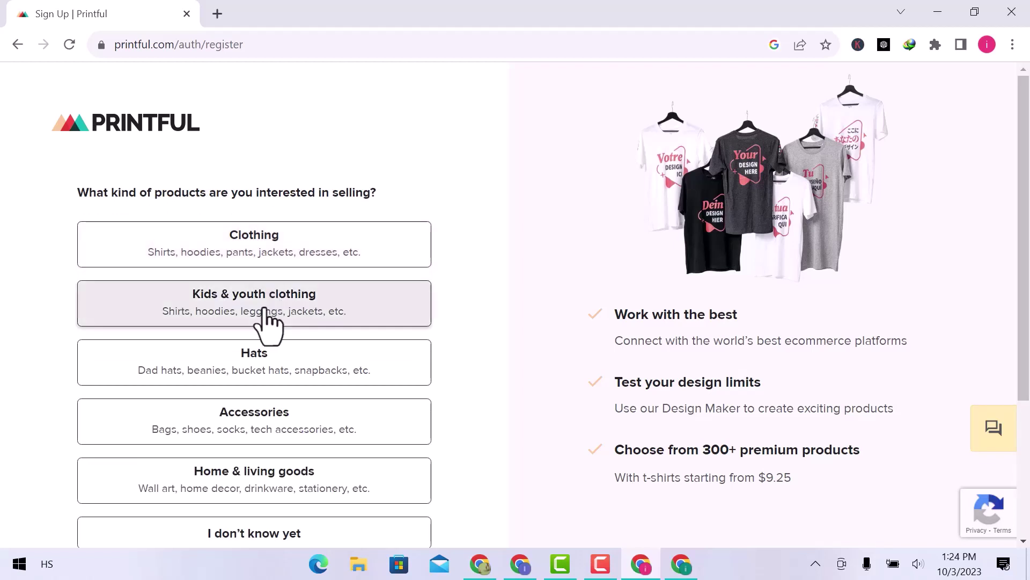
click(271, 263)
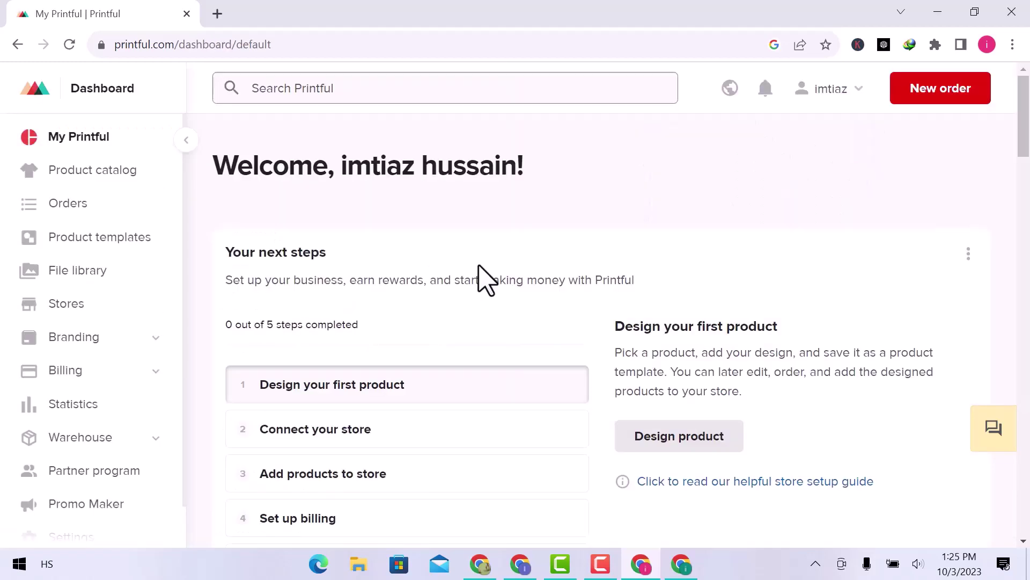
Step: Close the BFCM holiday report popup and go to the Product catalog
scroll(486, 279, down, 5)
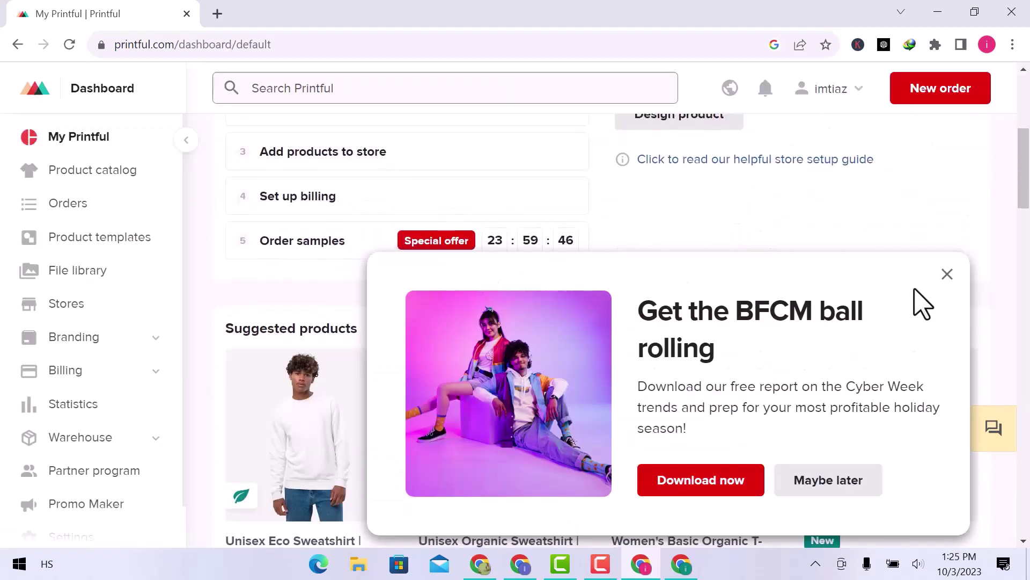
click(946, 275)
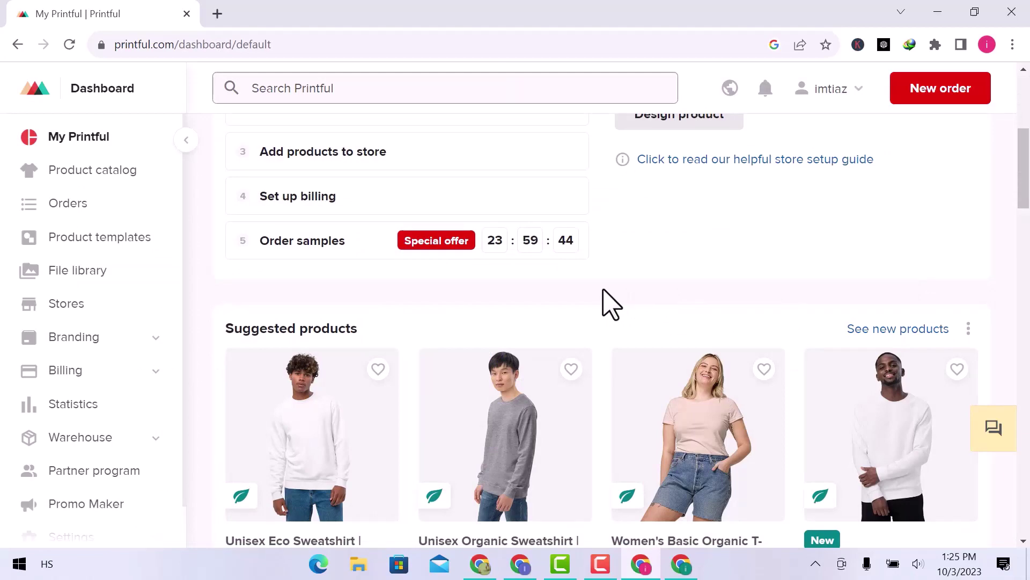
scroll(611, 304, down, 6)
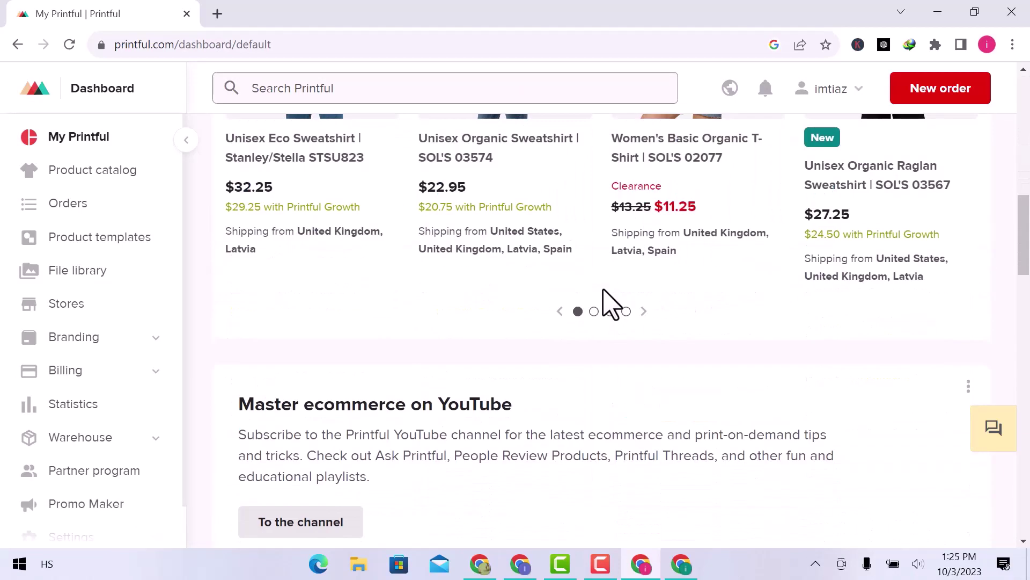
scroll(604, 290, down, 15)
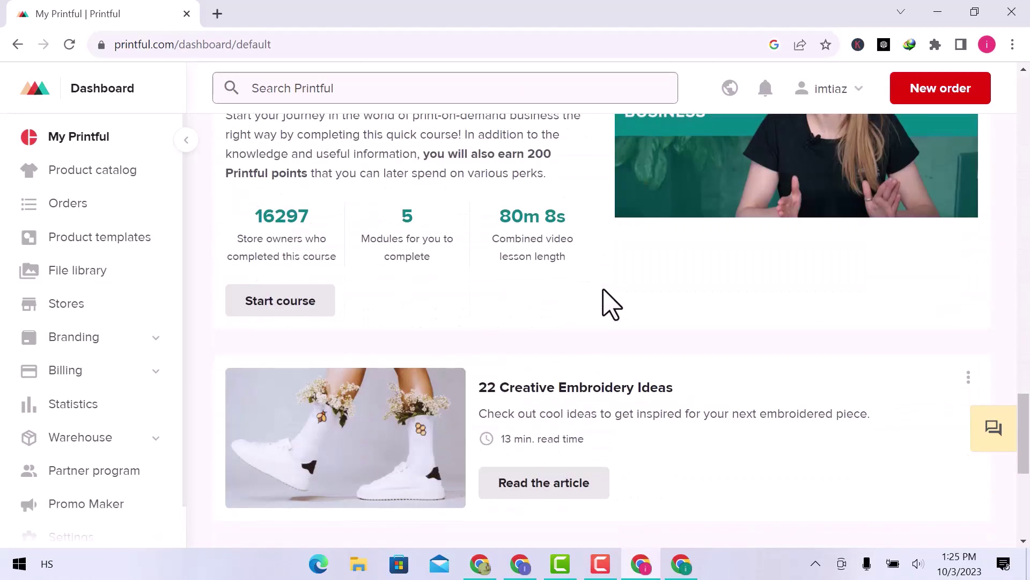
scroll(610, 304, down, 7)
scroll(610, 304, up, 20)
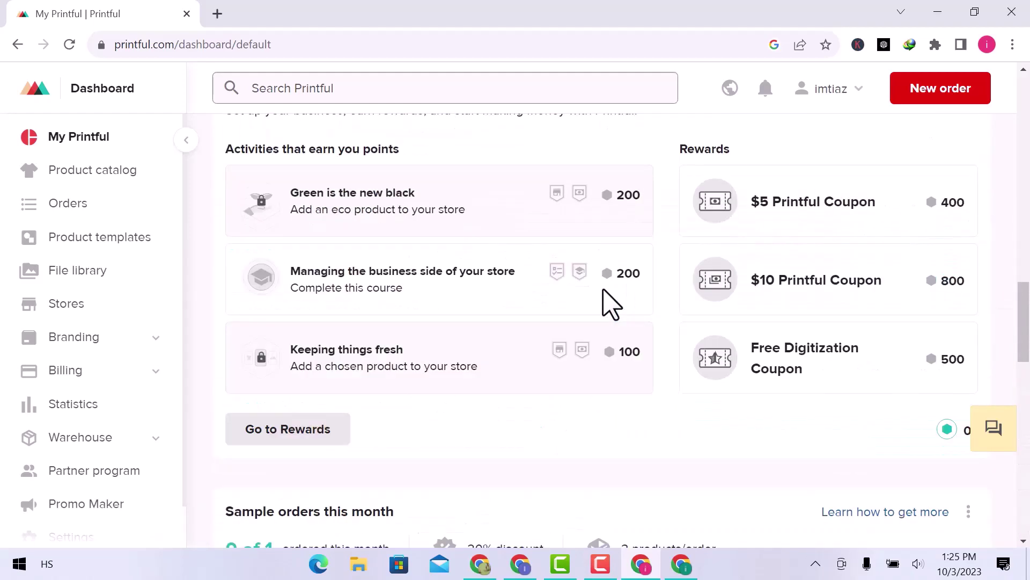
scroll(611, 304, up, 10)
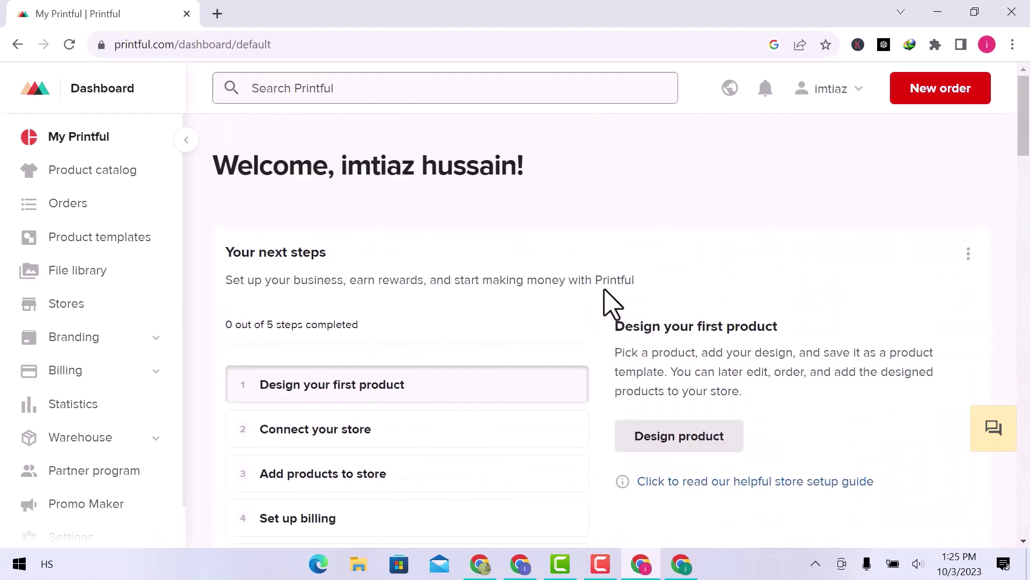
click(102, 174)
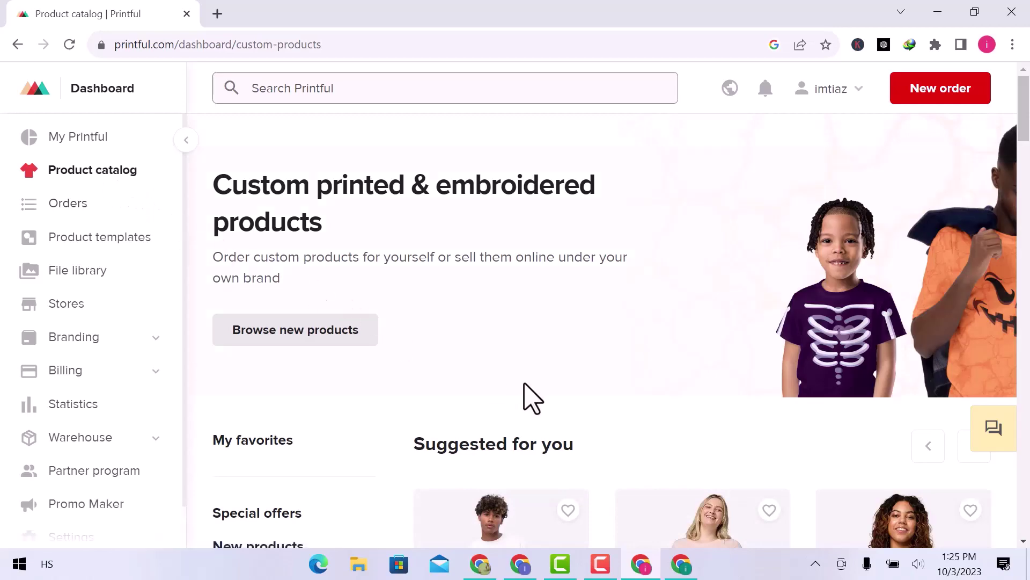
Step: Scroll the catalog down to the Oversized Faded T-Shirt | AS Colour 5082 at $20.95
scroll(525, 384, down, 4)
scroll(526, 381, down, 6)
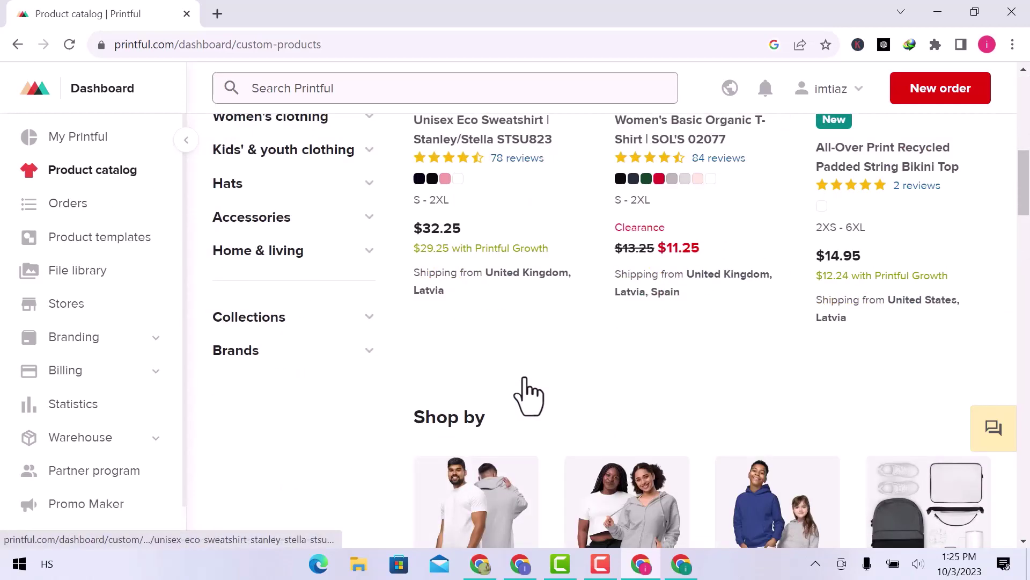
scroll(529, 396, down, 12)
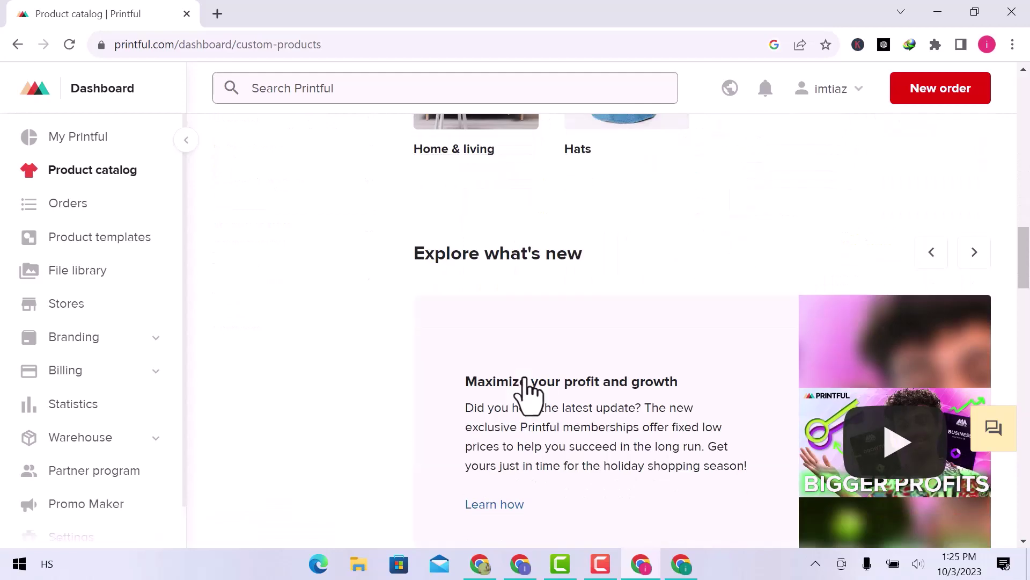
scroll(530, 395, down, 6)
scroll(531, 391, down, 6)
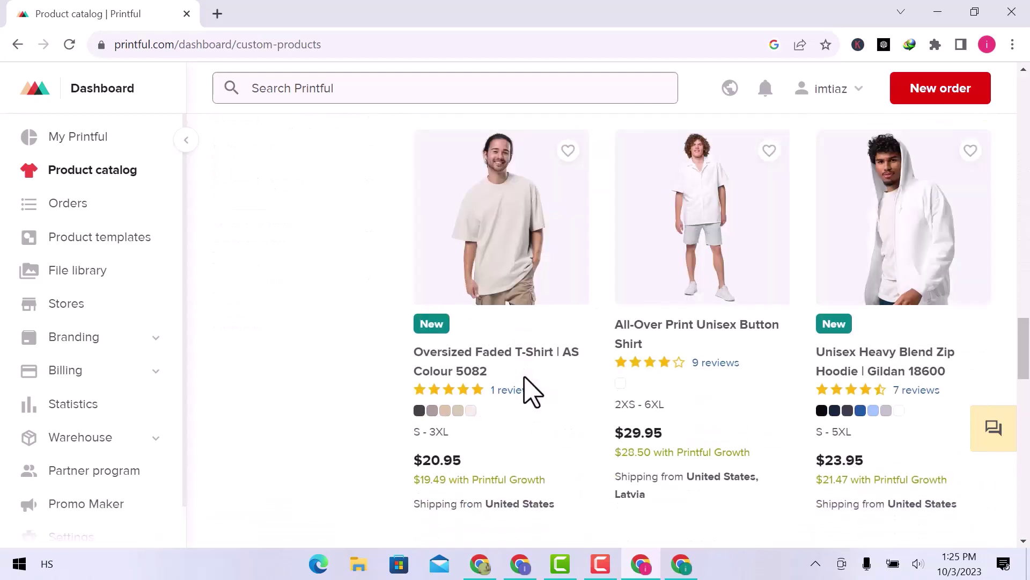
click(516, 277)
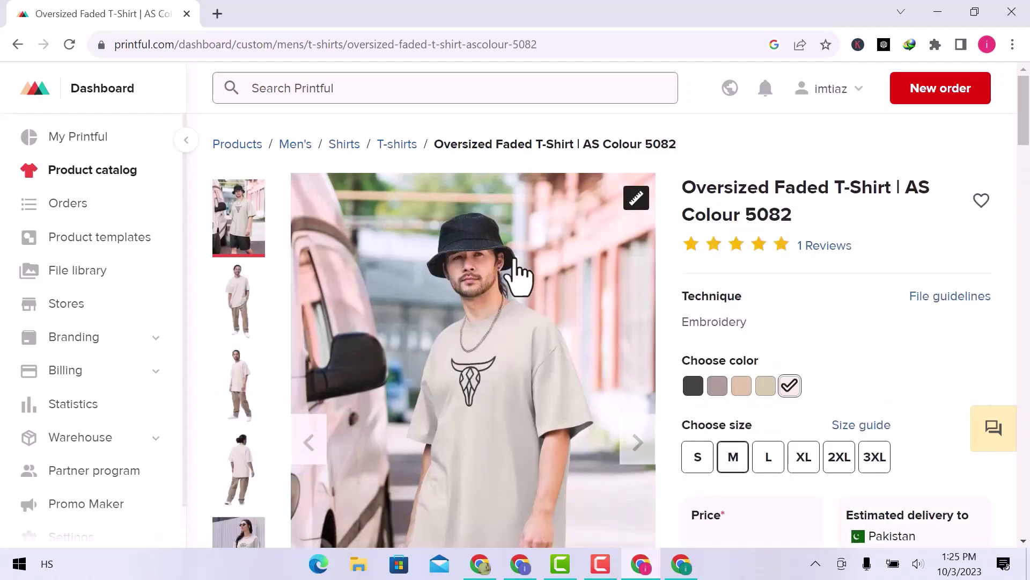
scroll(516, 261, down, 8)
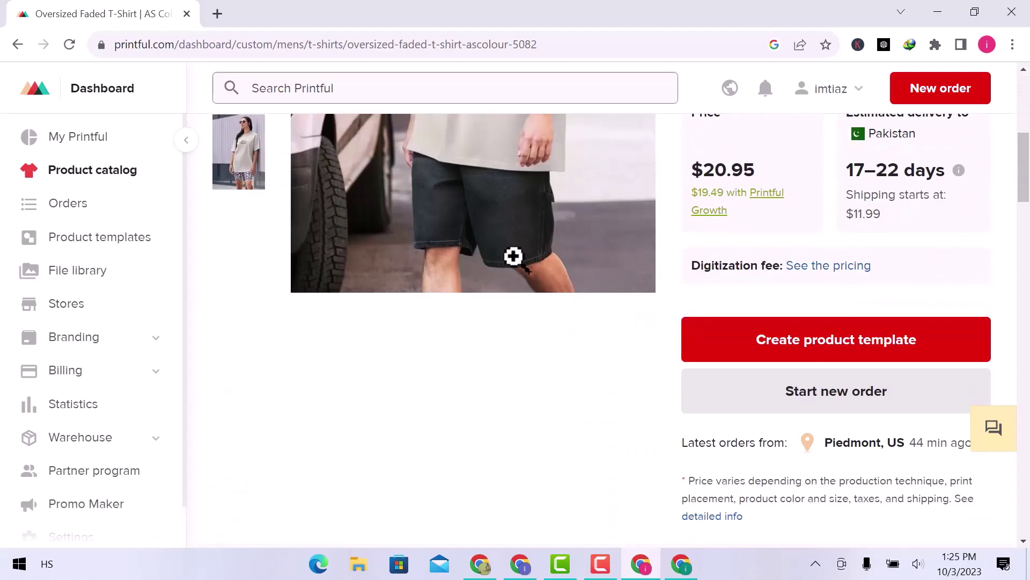
scroll(513, 257, down, 5)
scroll(515, 263, down, 7)
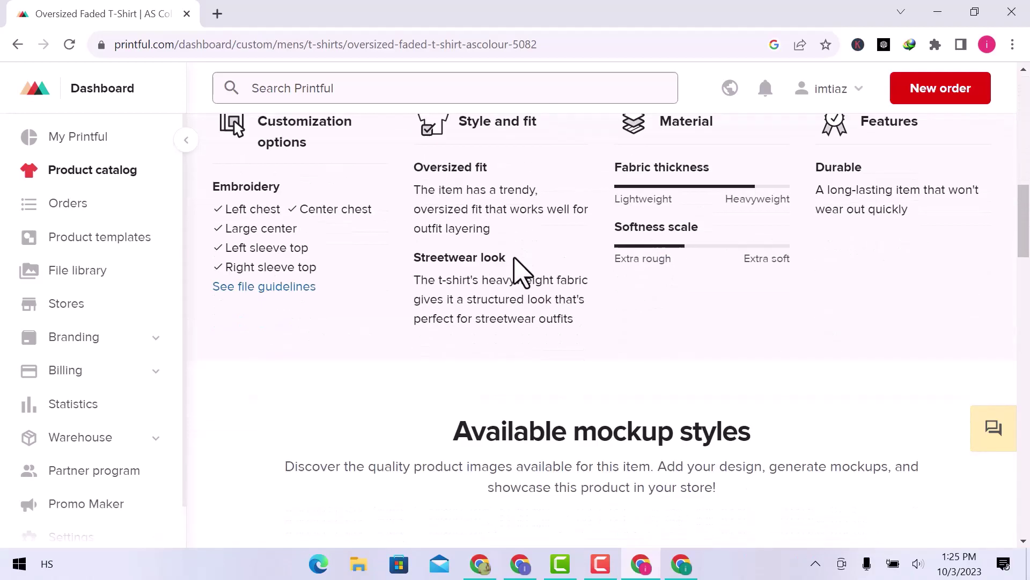
scroll(516, 268, down, 7)
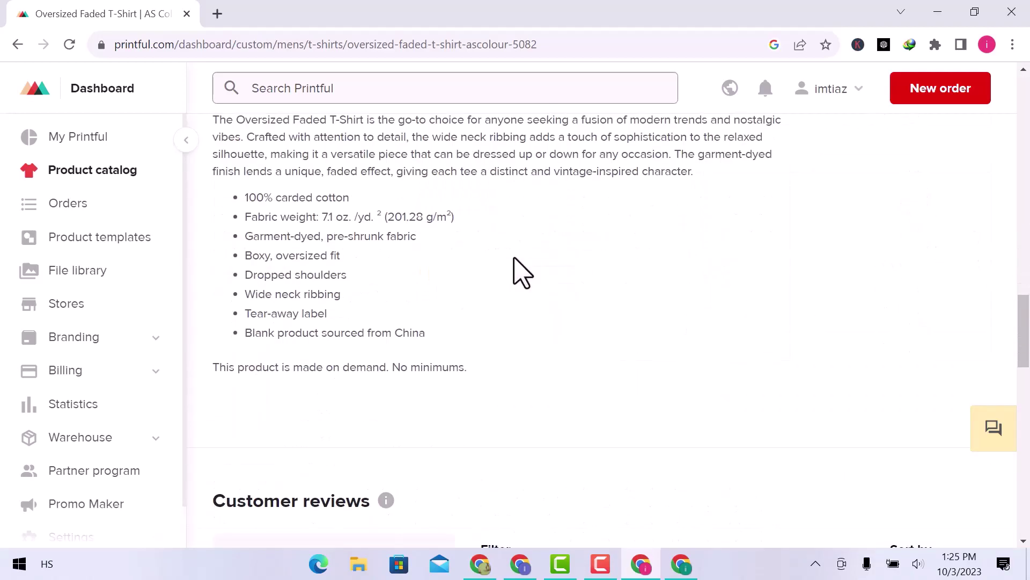
scroll(522, 273, down, 6)
scroll(522, 272, down, 8)
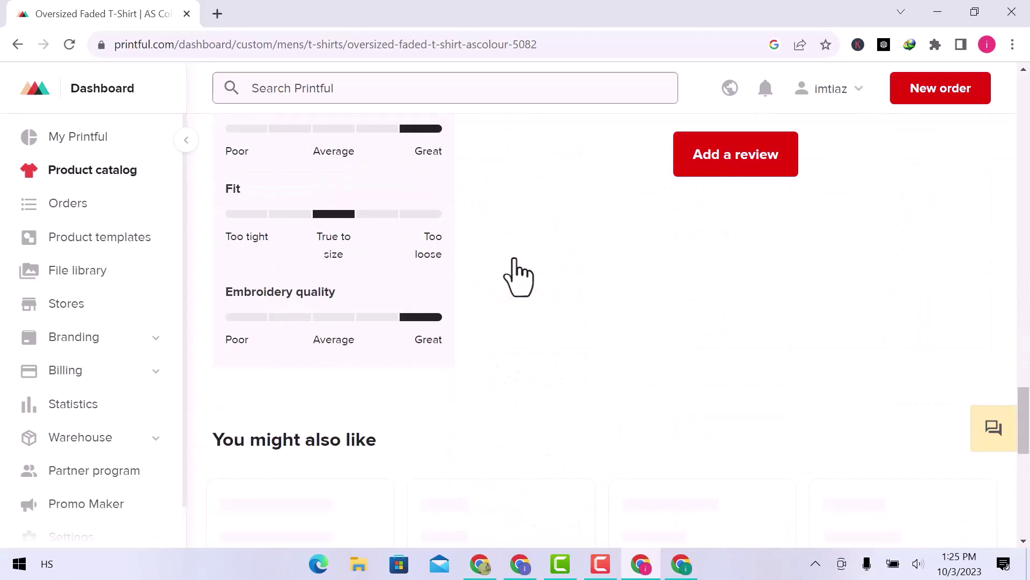
scroll(516, 274, up, 20)
scroll(522, 273, up, 10)
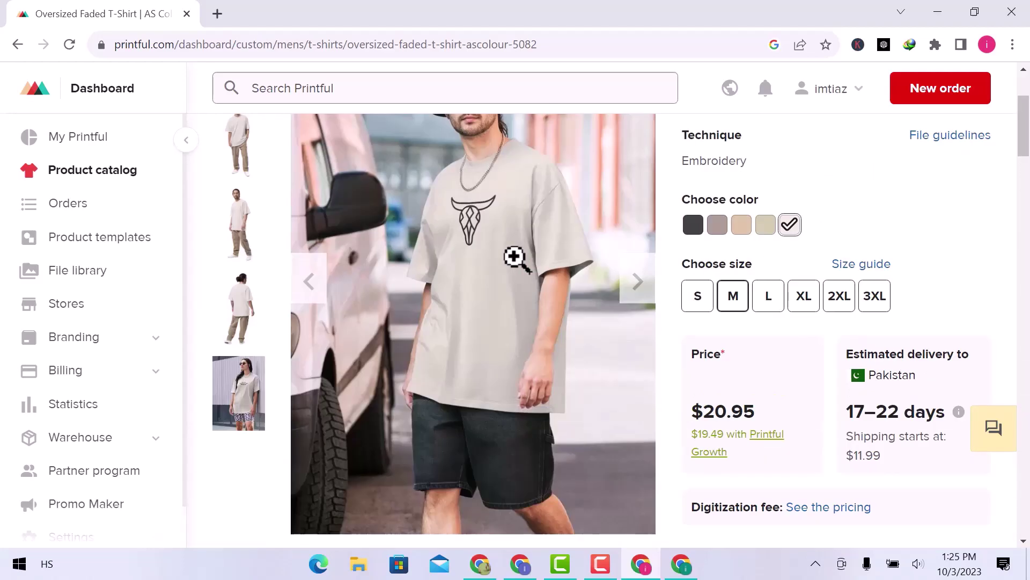
scroll(637, 278, down, 3)
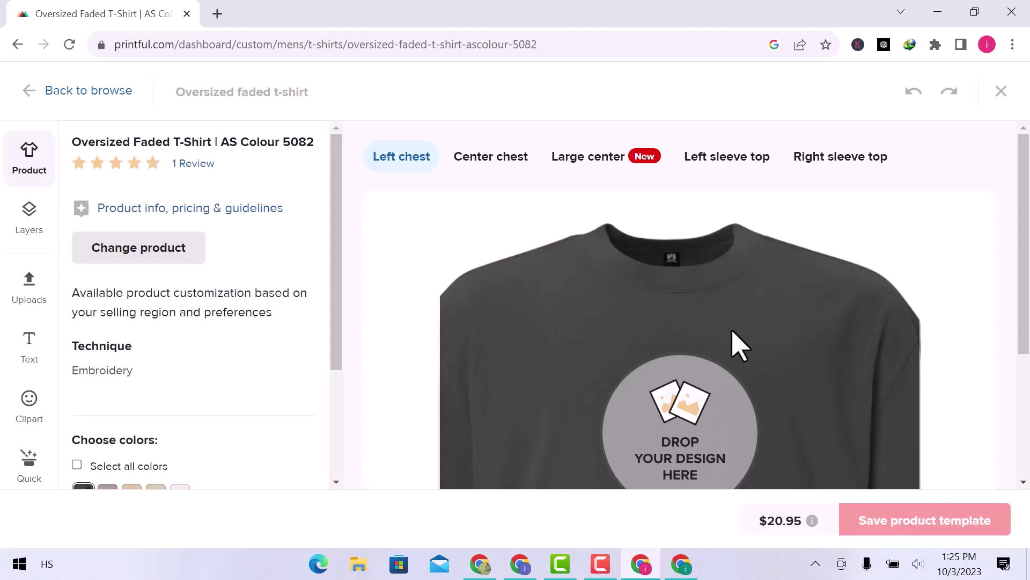
Step: Dismiss the title tip and browse other categories, keeping the Oversized Faded T-Shirt
scroll(739, 345, down, 4)
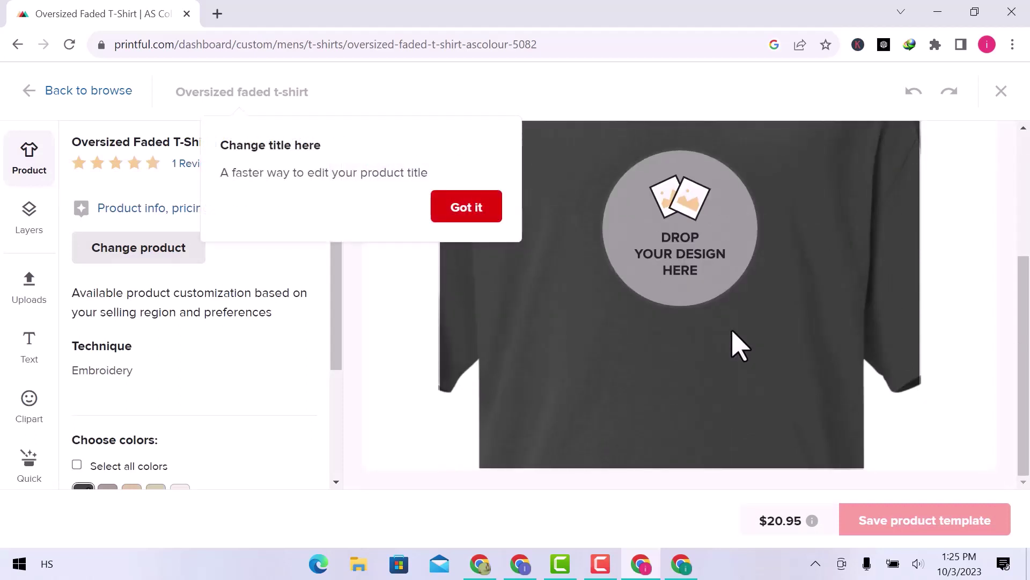
click(472, 214)
scroll(647, 400, up, 4)
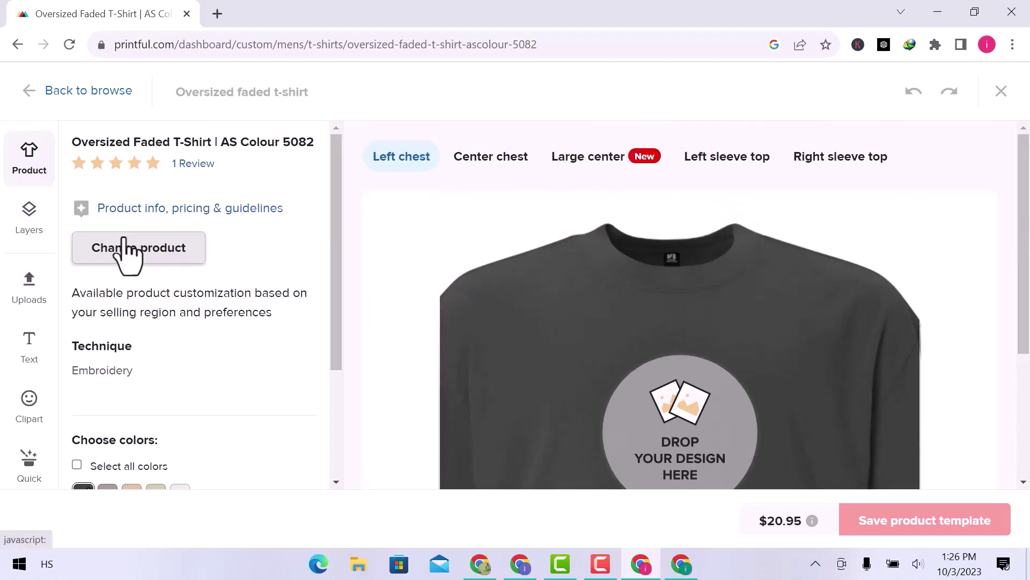
click(125, 248)
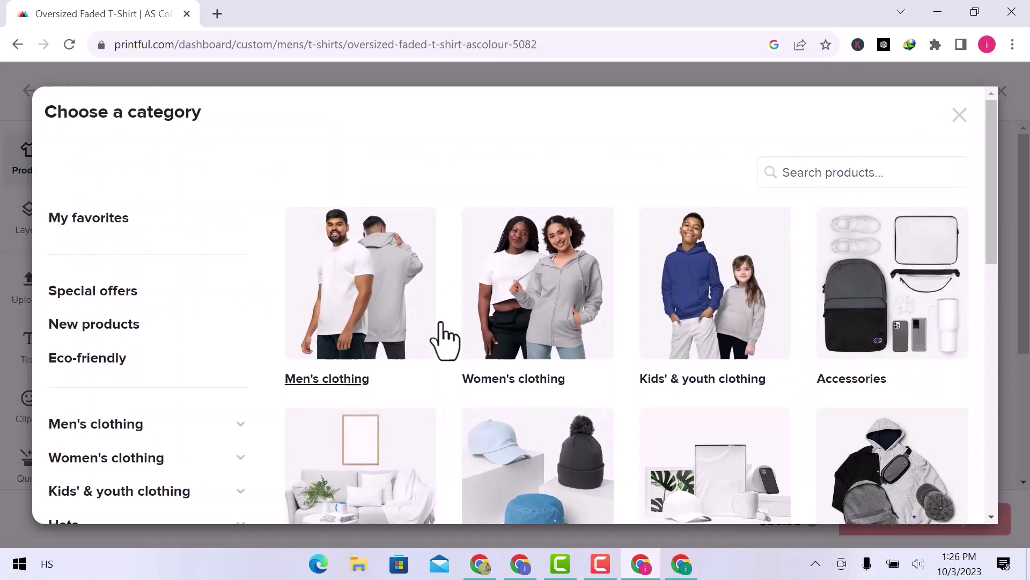
click(960, 115)
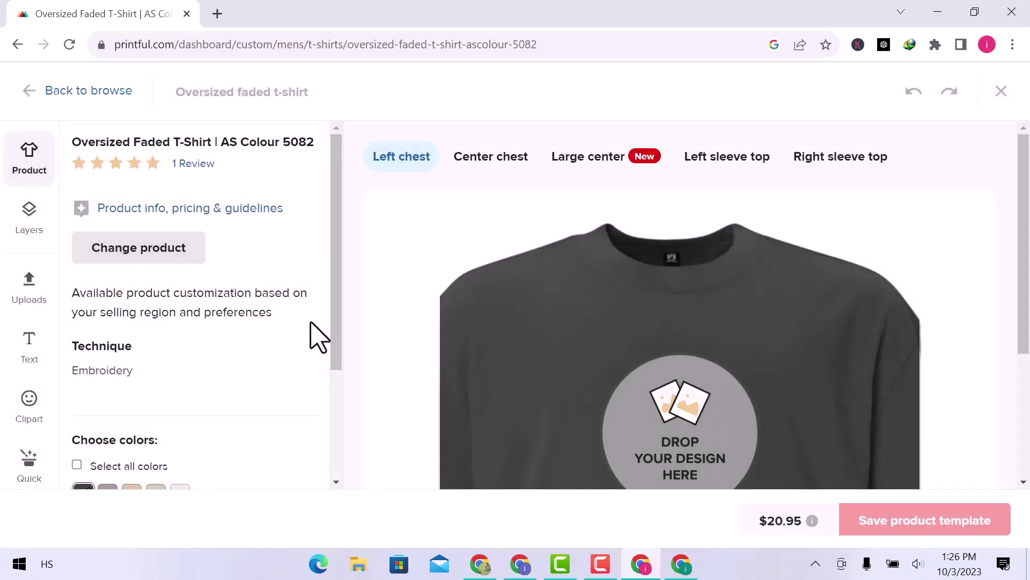
Step: Accept the embroidery file requirements, choosing not to show them again
click(27, 221)
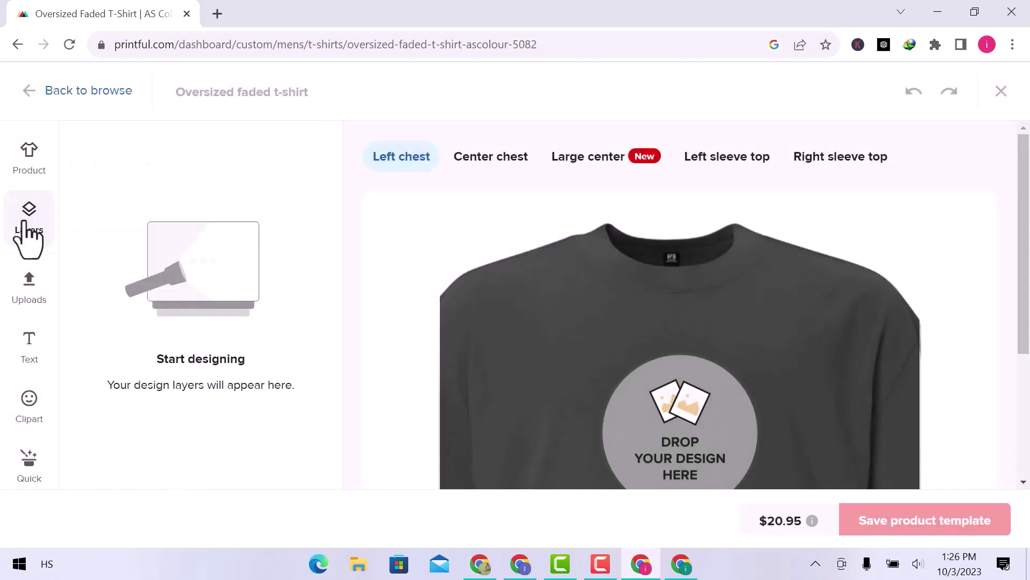
click(32, 295)
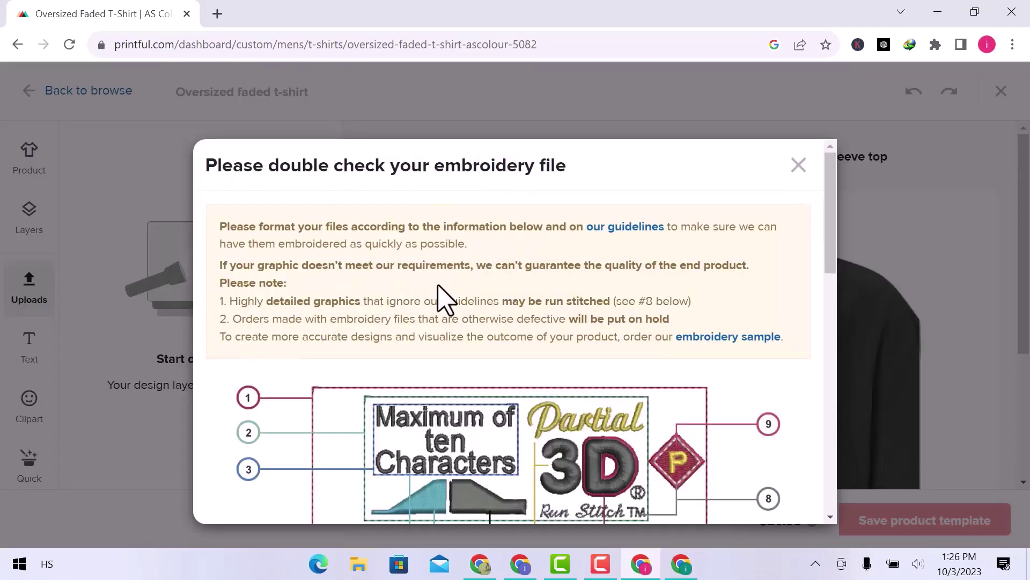
scroll(444, 299, down, 6)
scroll(444, 299, down, 5)
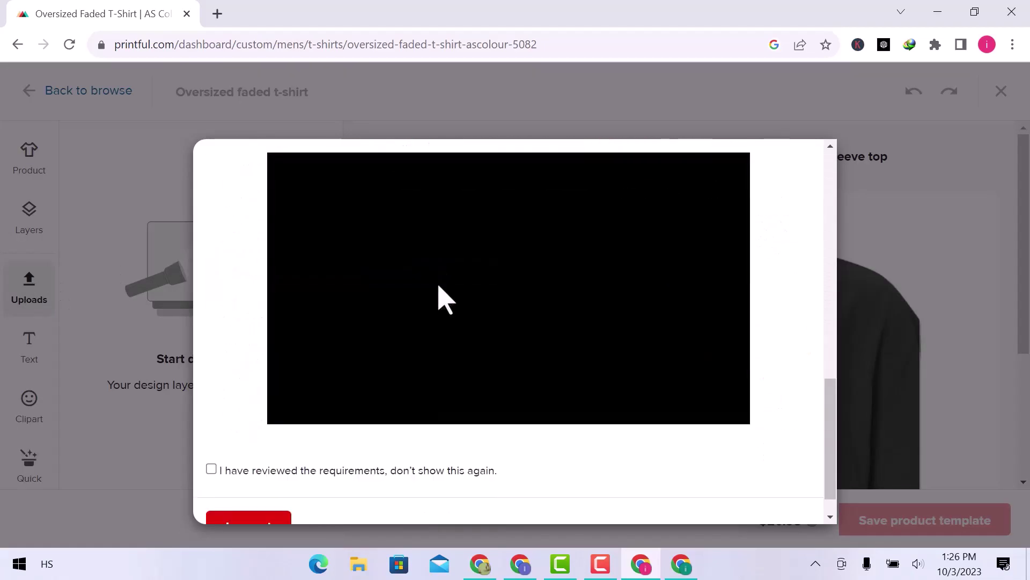
scroll(391, 368, down, 1)
click(337, 436)
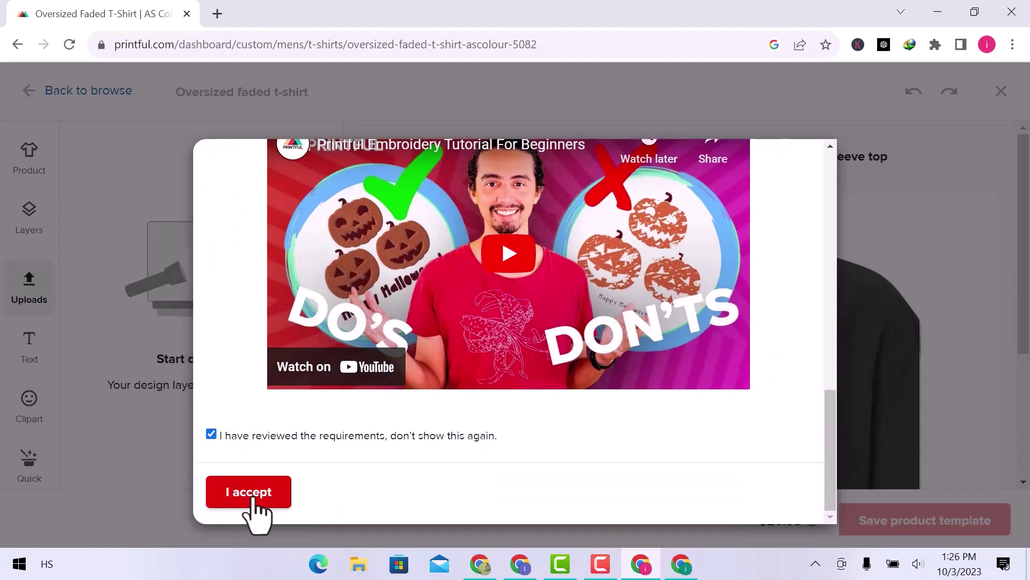
click(251, 498)
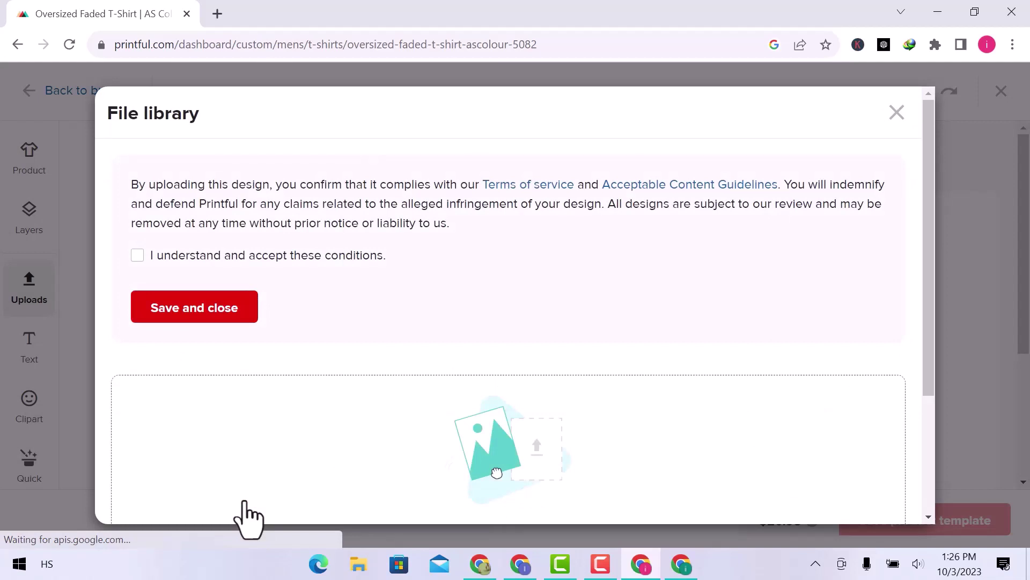
Step: Agree to the upload content conditions and close the File library without uploading
click(170, 258)
click(189, 307)
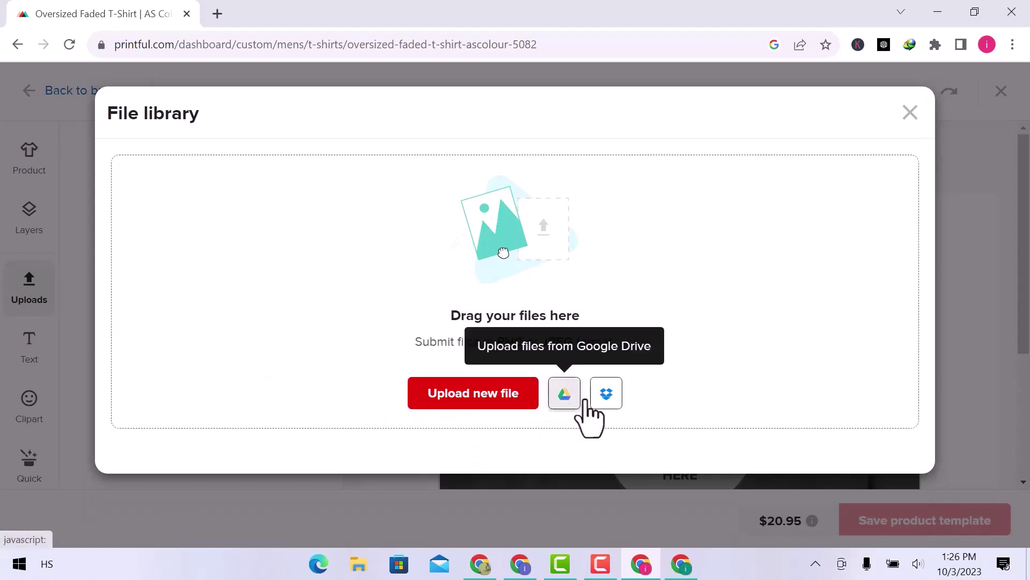
click(910, 112)
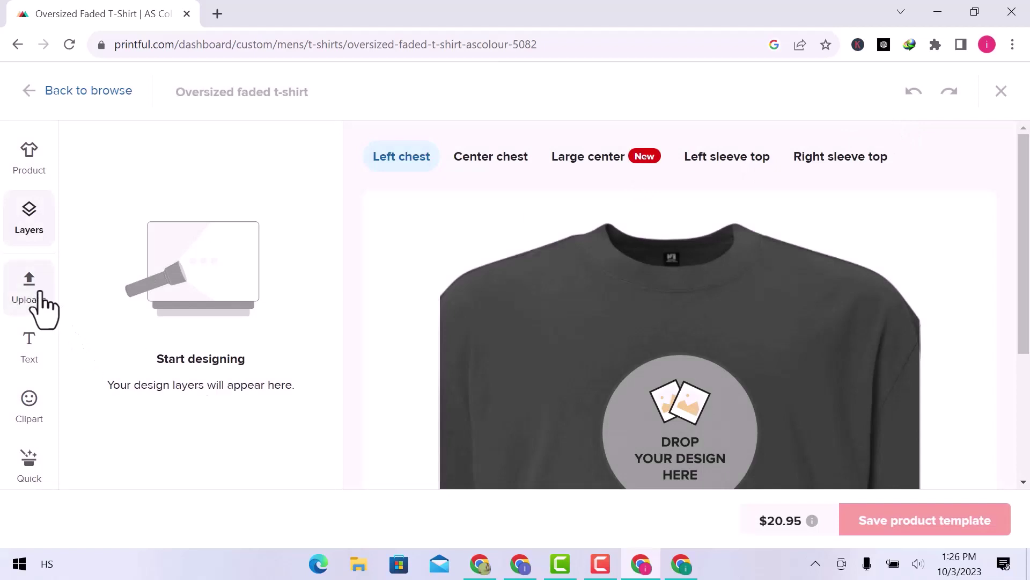
Step: Add the 'Your text here' text preset to the left chest and select both text layers
click(21, 356)
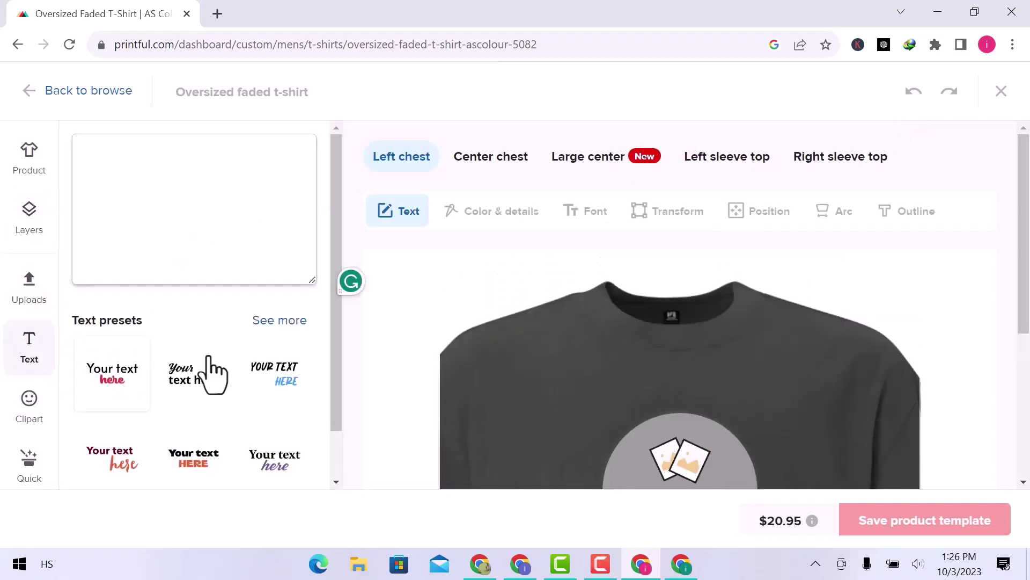
scroll(585, 408, down, 5)
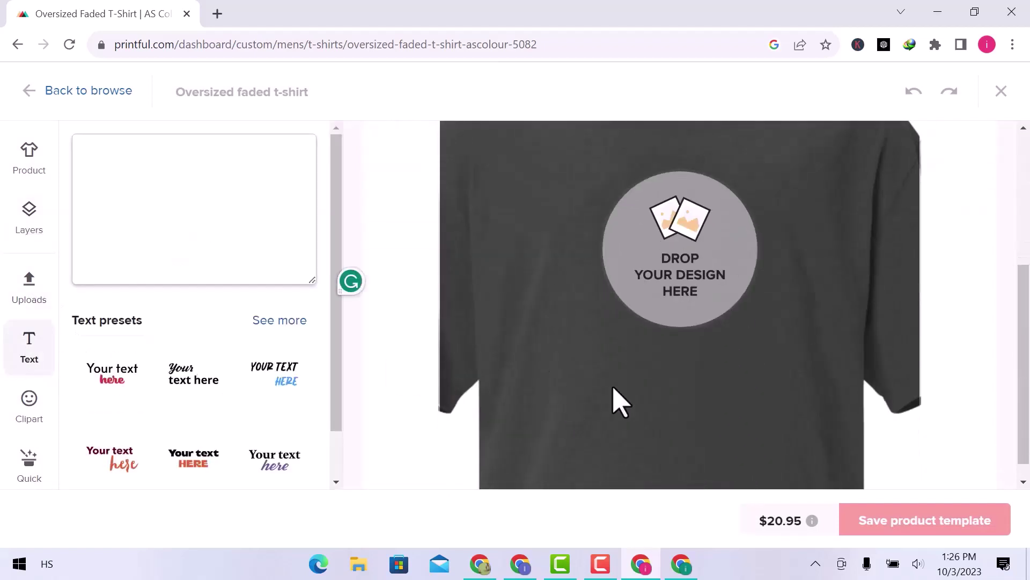
click(194, 381)
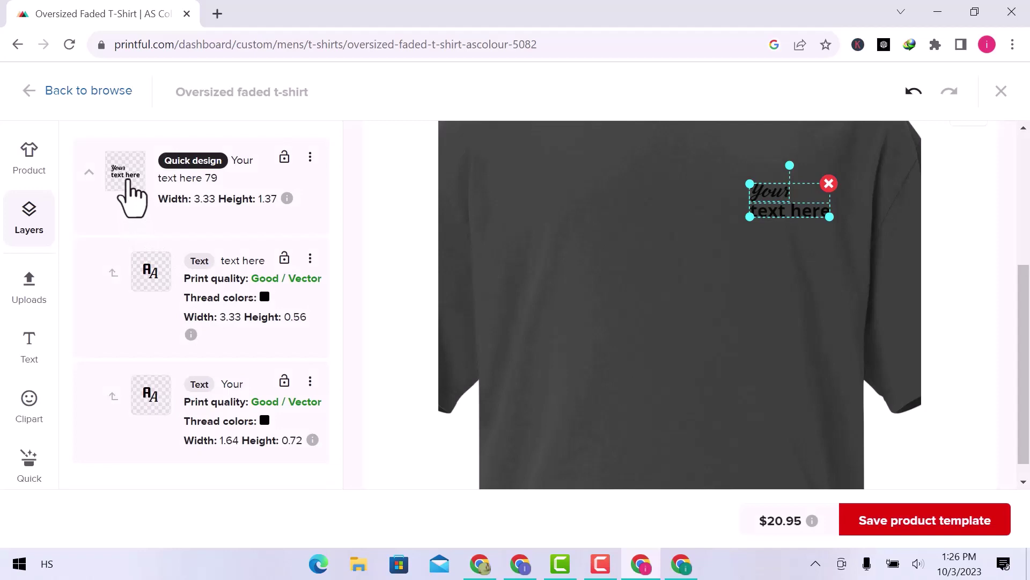
click(156, 290)
click(154, 413)
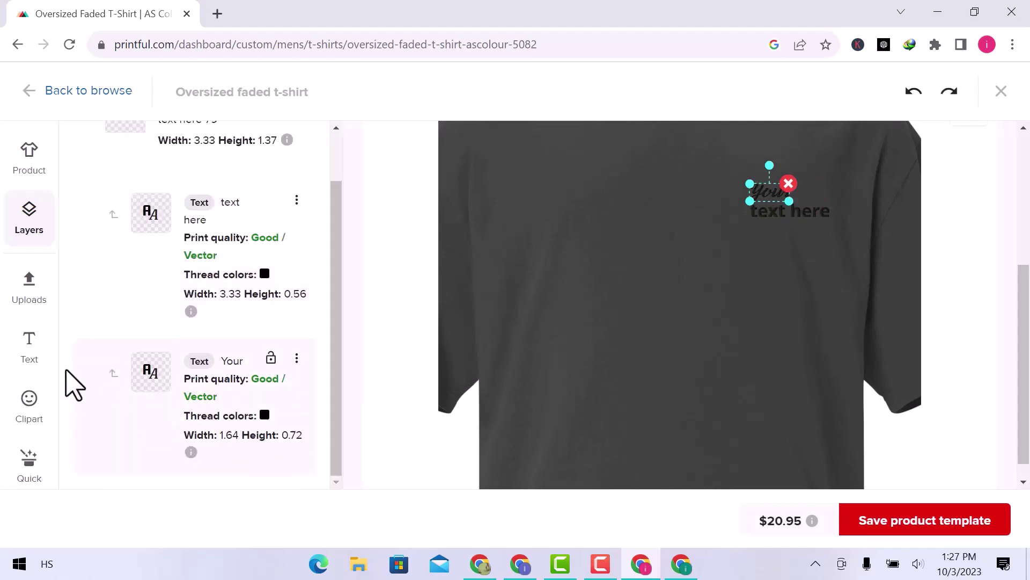
Step: Add the banjo clipart to the left chest and stitch it in 1801 White thread
click(29, 408)
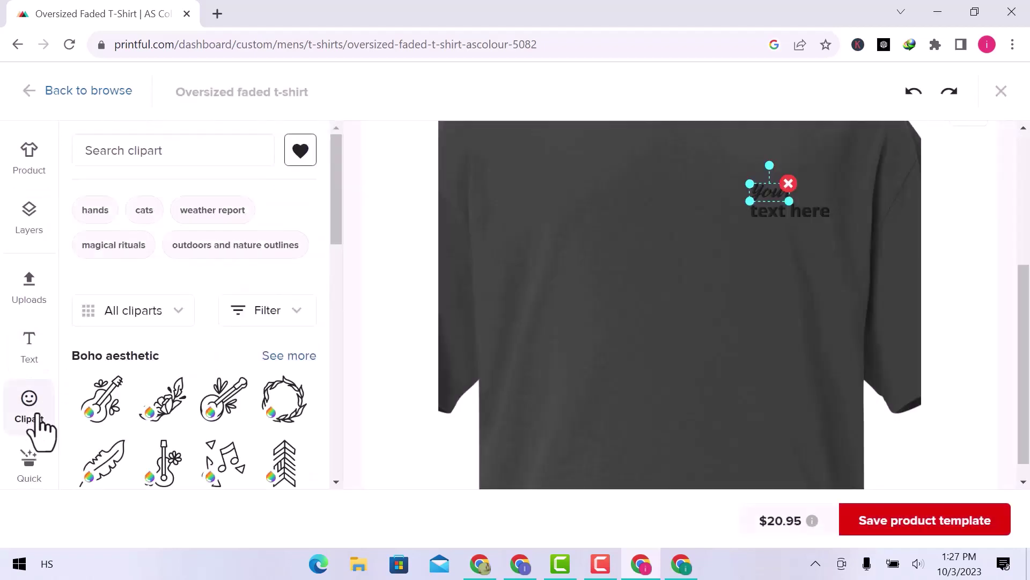
click(235, 413)
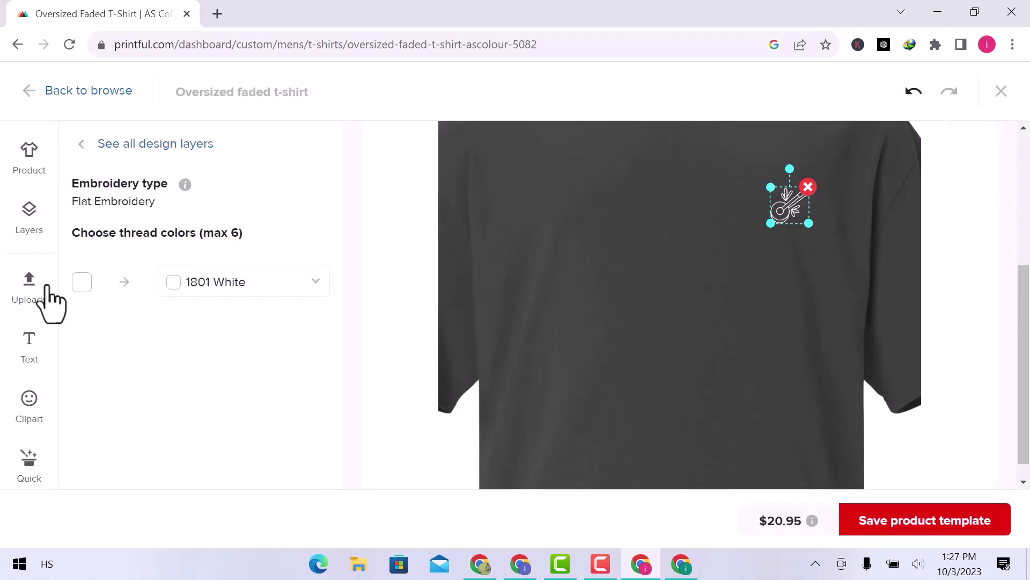
click(226, 292)
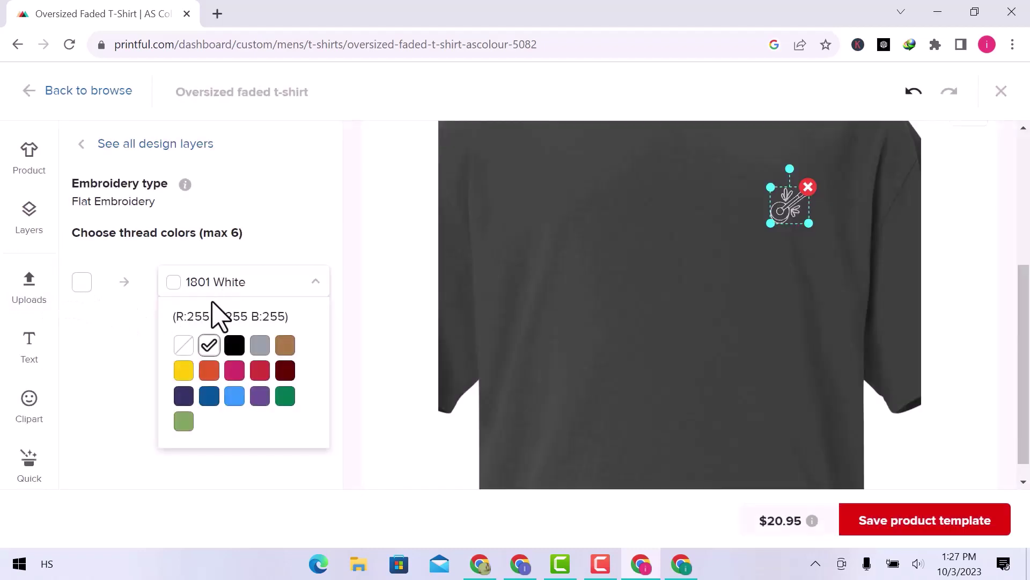
click(138, 390)
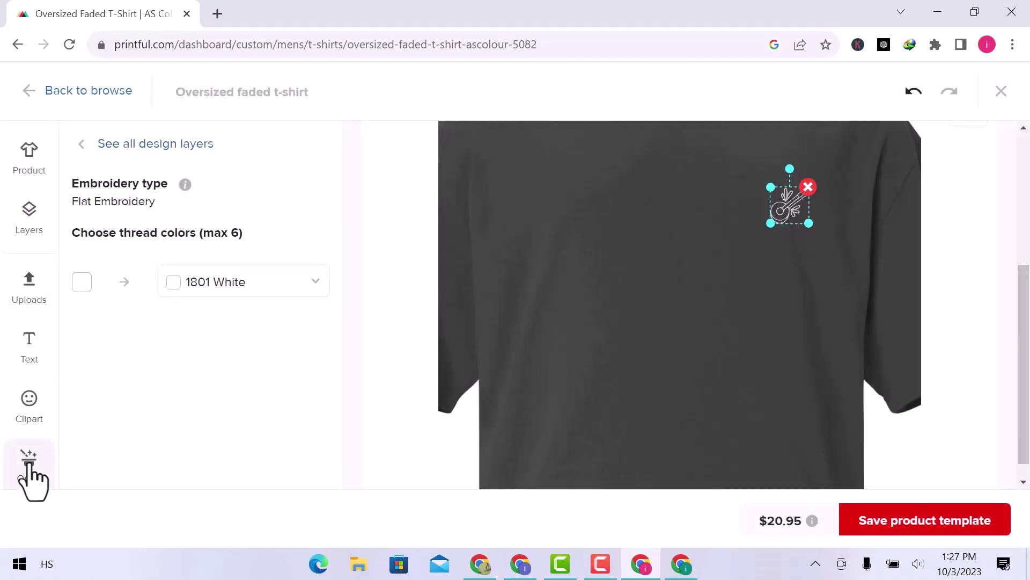
Step: Browse the ready-made Quick designs collection
click(32, 478)
scroll(213, 451, down, 5)
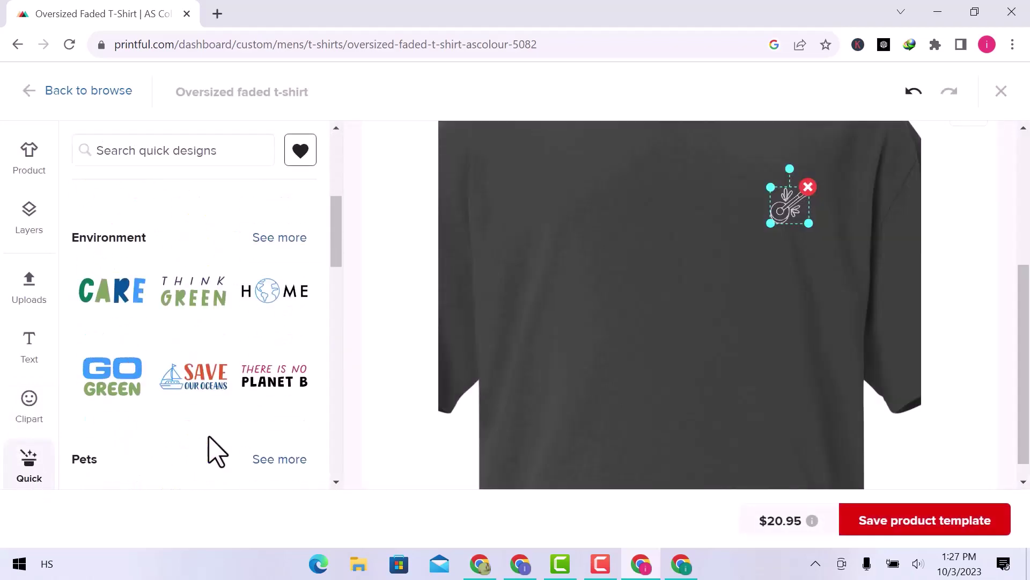
scroll(214, 451, down, 10)
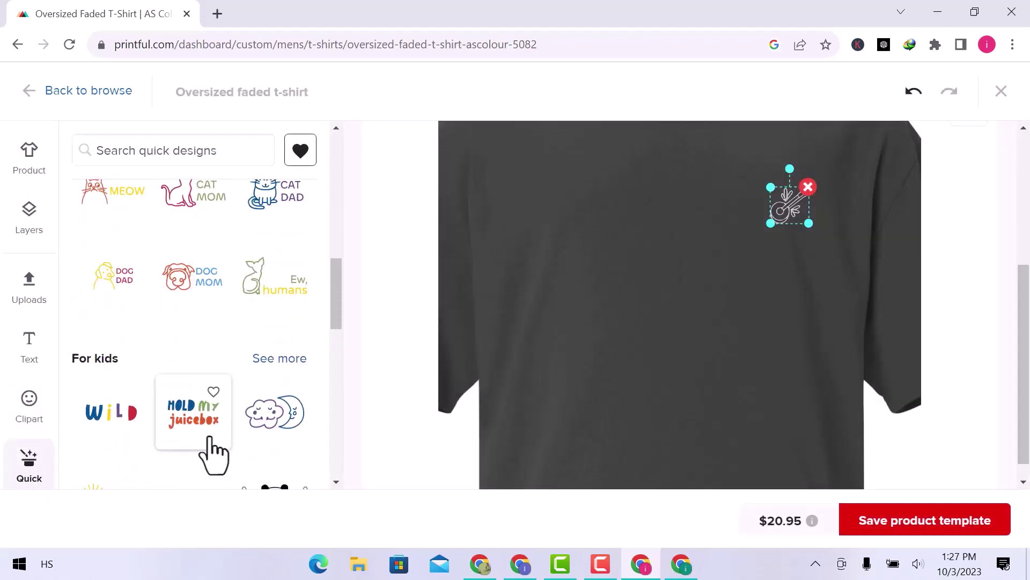
scroll(209, 454, down, 4)
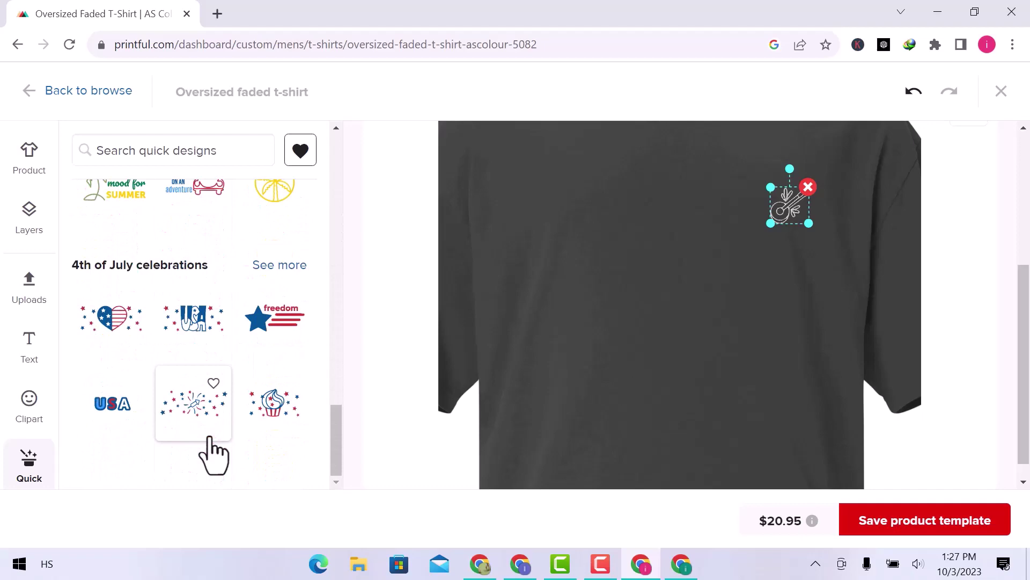
scroll(210, 455, up, 5)
scroll(214, 455, up, 7)
scroll(386, 350, up, 5)
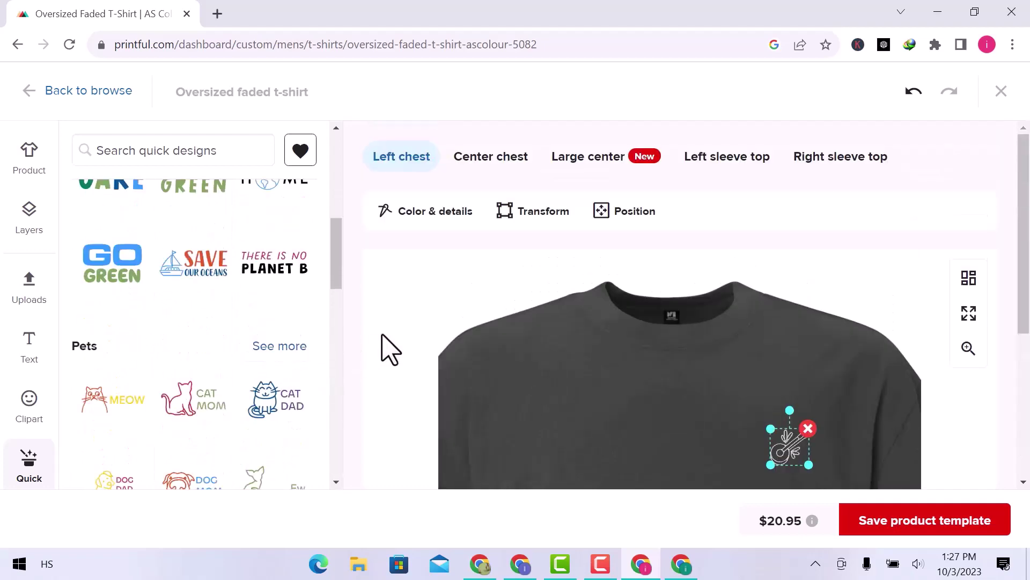
Step: Review the banjo's Color & details, Transform and Position tabs, then return to Layers
click(424, 215)
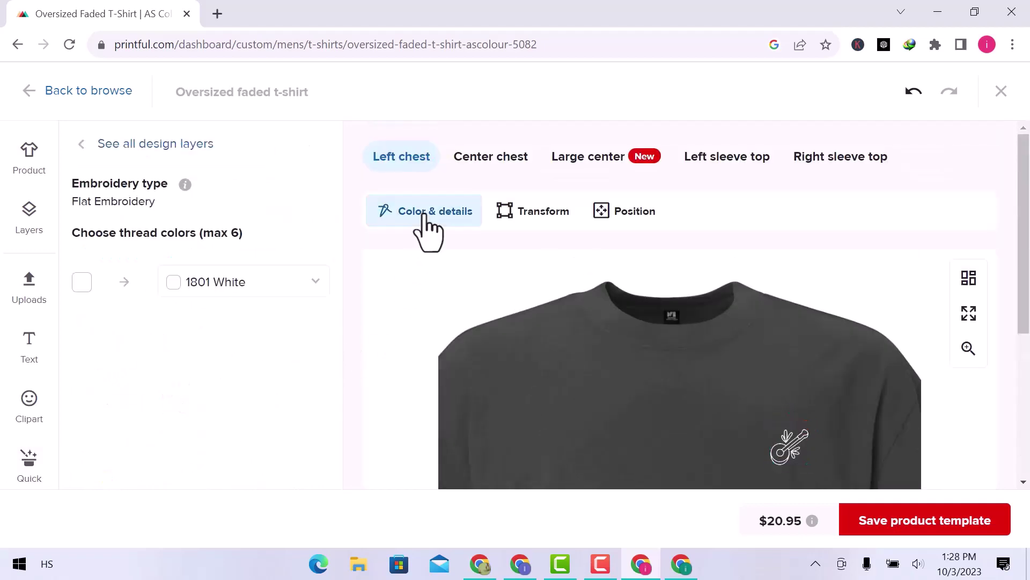
click(554, 213)
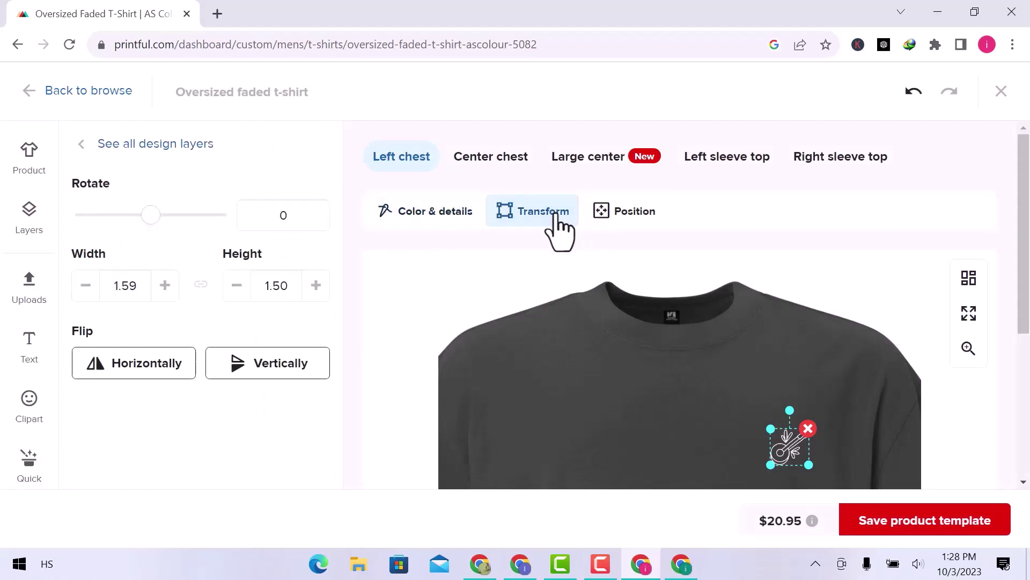
click(629, 212)
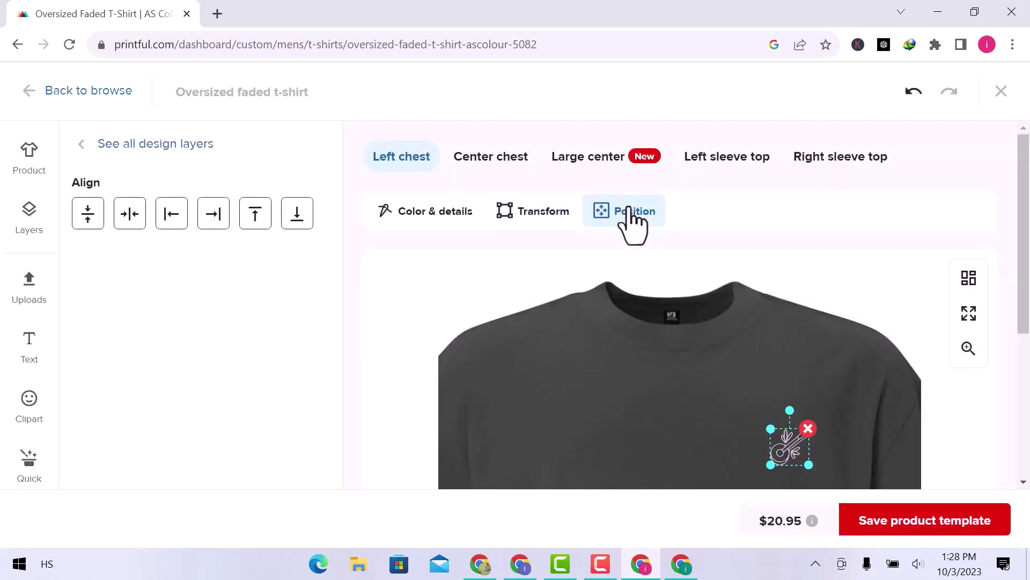
click(634, 212)
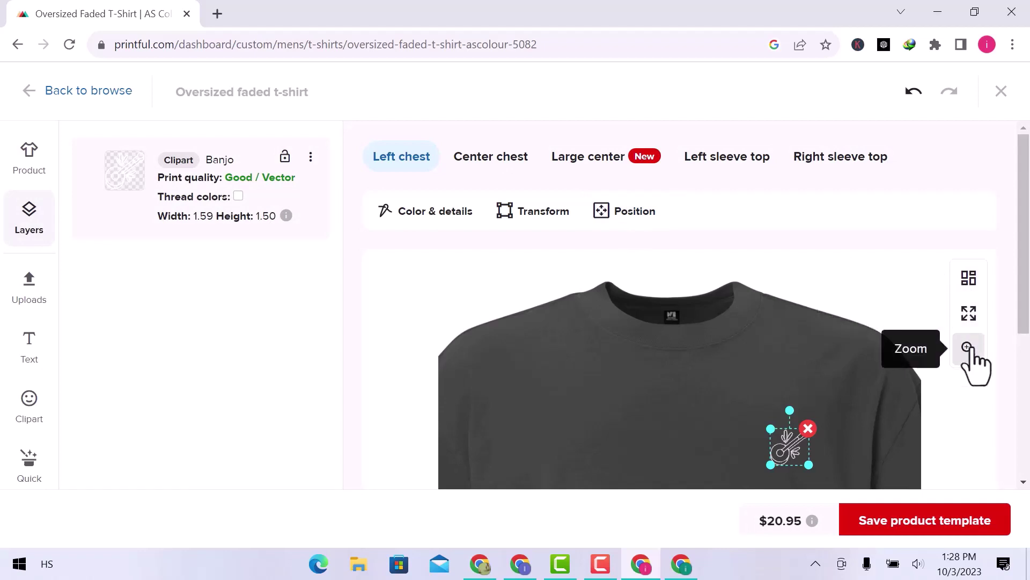
scroll(807, 391, down, 5)
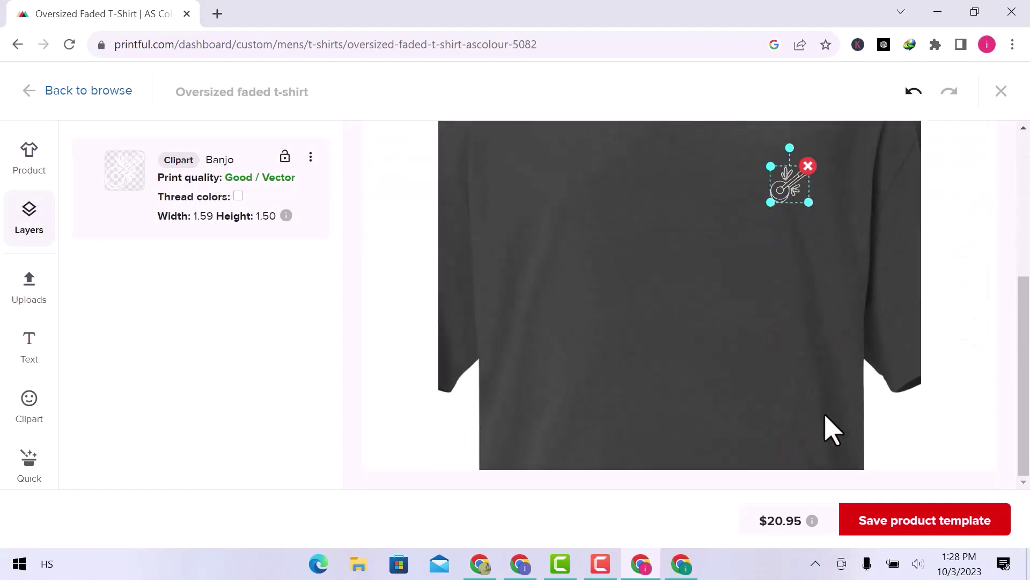
Step: Save the banjo design as a product template and dismiss the Share it! tip
click(881, 529)
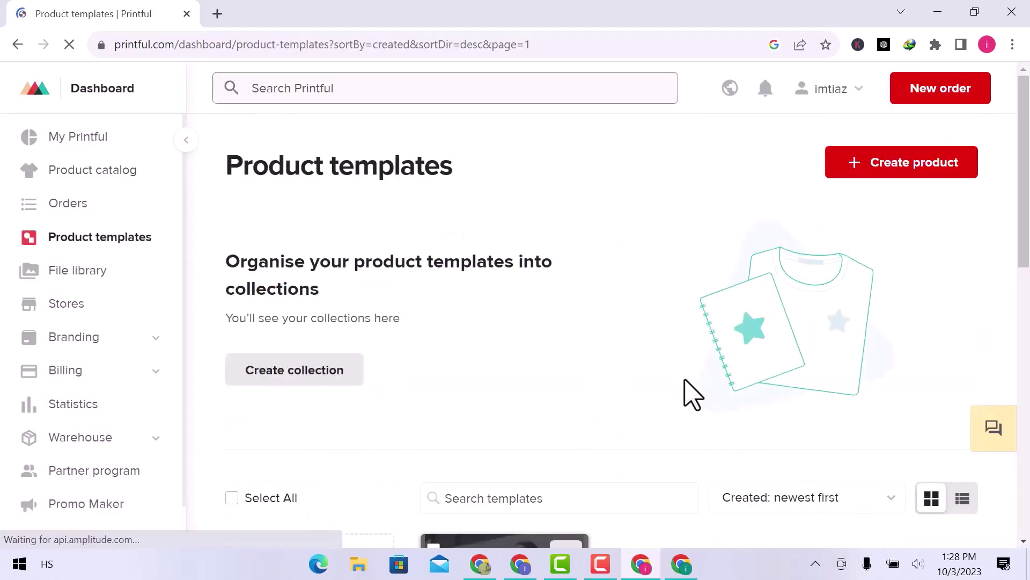
scroll(693, 395, down, 1)
scroll(686, 380, down, 4)
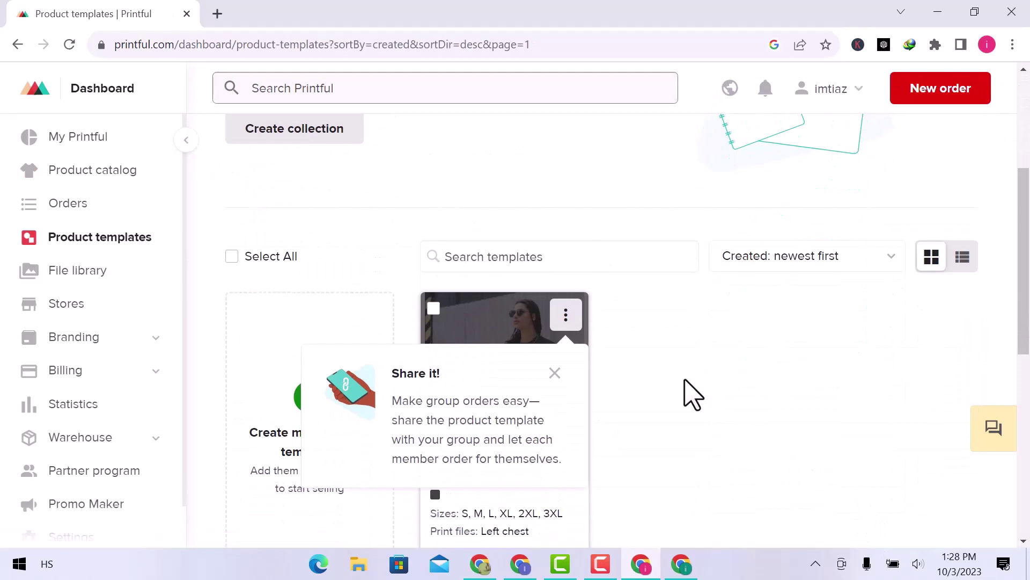
click(554, 372)
Step: Open the Oversized faded t-shirt template details: $20.95, Left chest Flat Embroidery, sizes S–3XL
scroll(681, 467, down, 8)
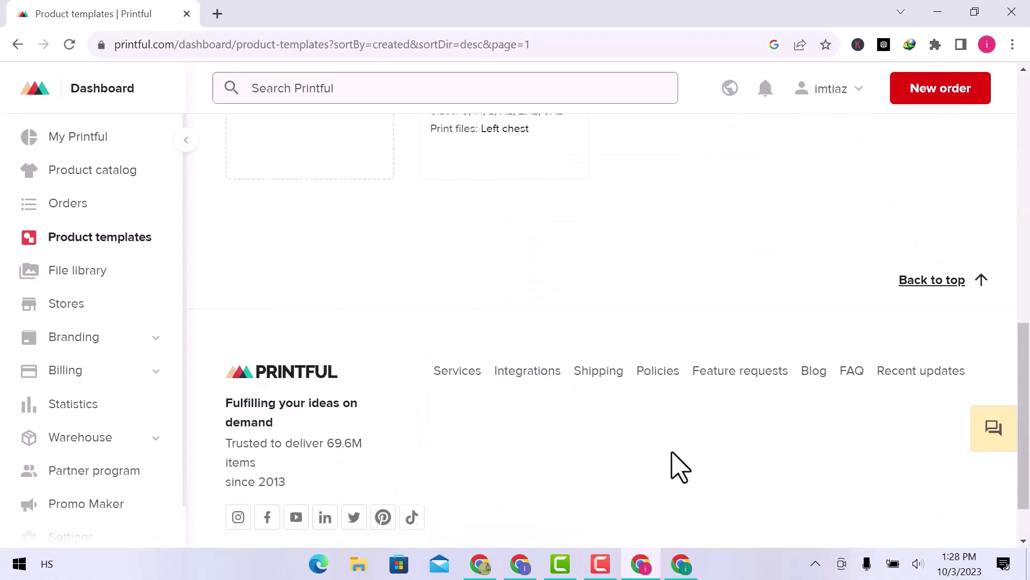
scroll(680, 466, up, 6)
mouse_move(501, 327)
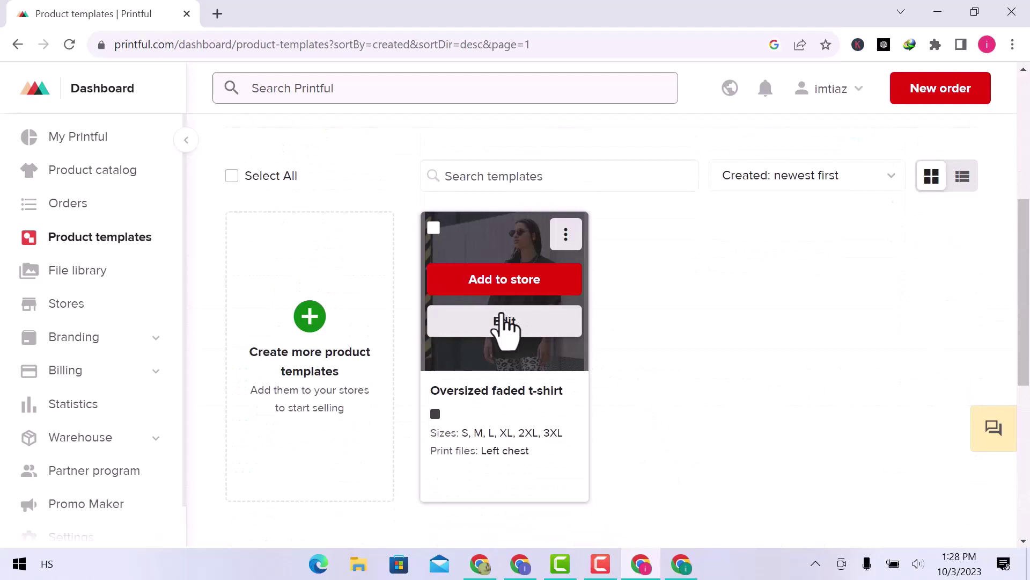
click(503, 252)
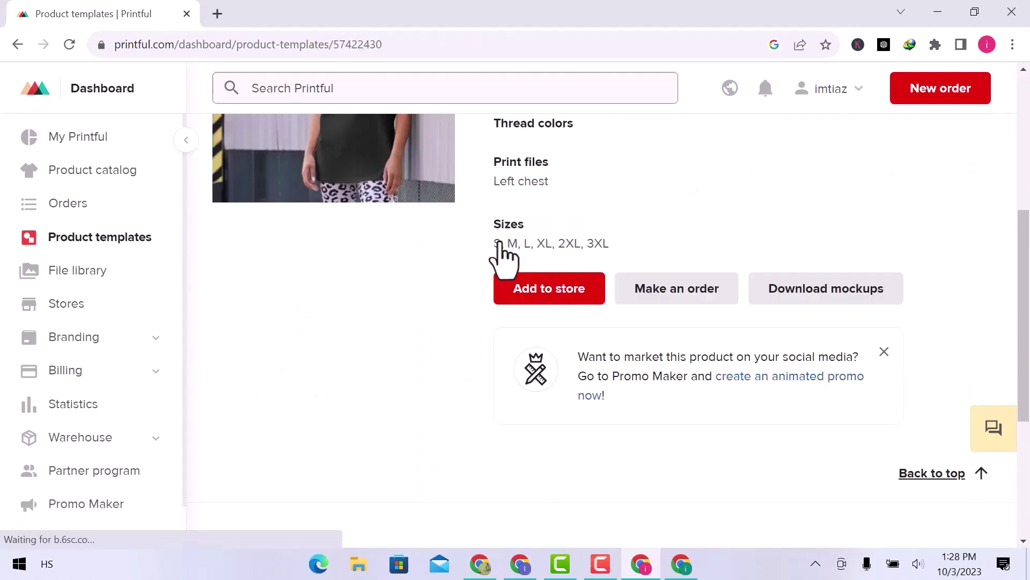
scroll(527, 351, up, 5)
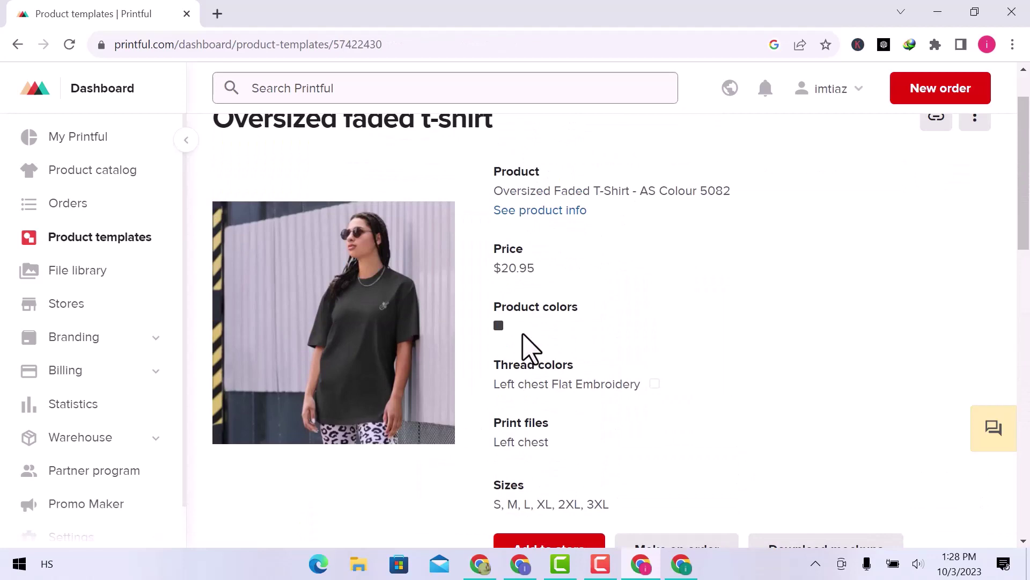
scroll(523, 335, down, 5)
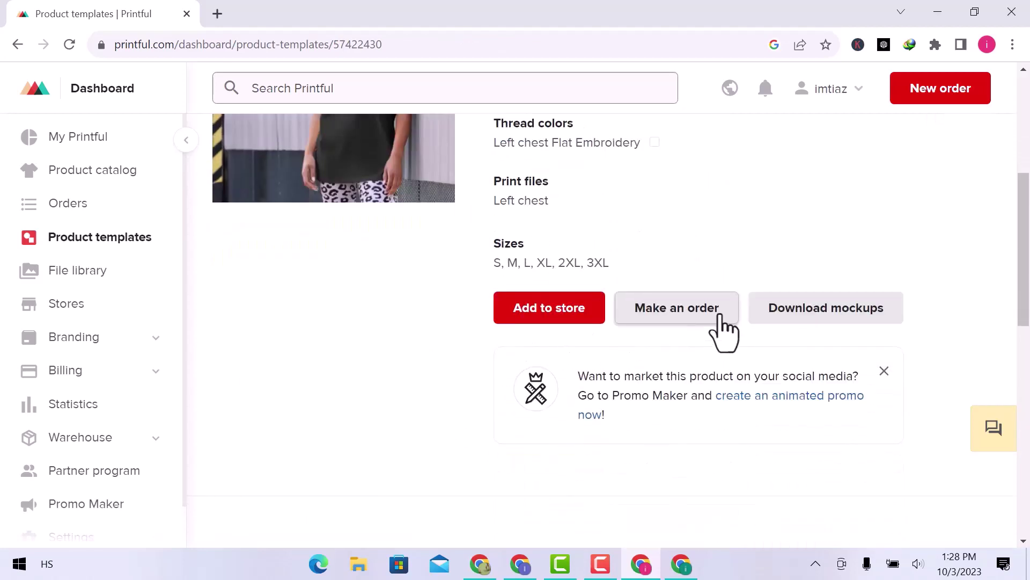
Step: Generate basic Men's PNG mockups in Faded Black for the Front, Back and Left Front views
click(851, 330)
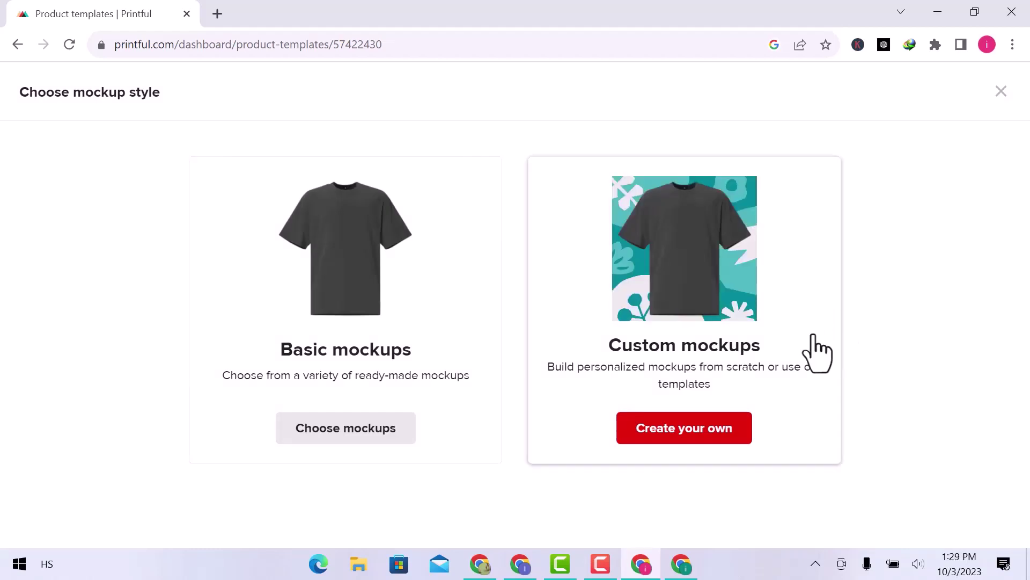
click(400, 429)
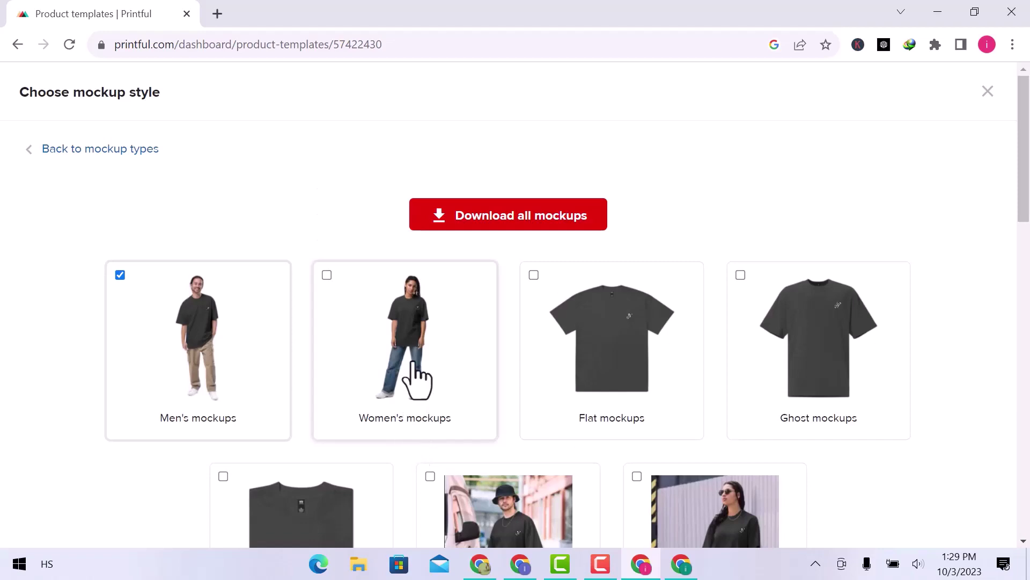
scroll(414, 379, down, 6)
scroll(414, 375, down, 10)
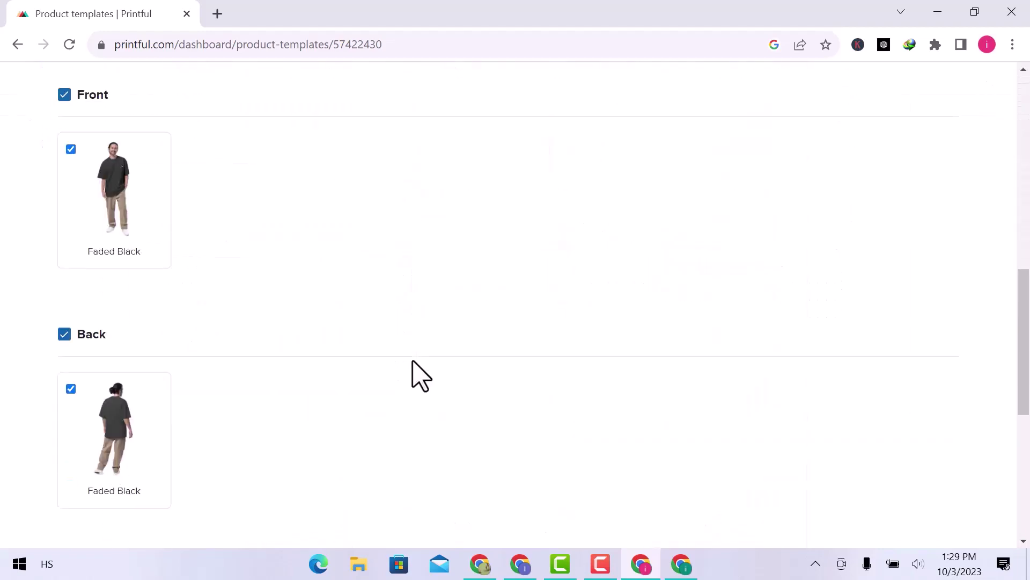
scroll(414, 376, down, 2)
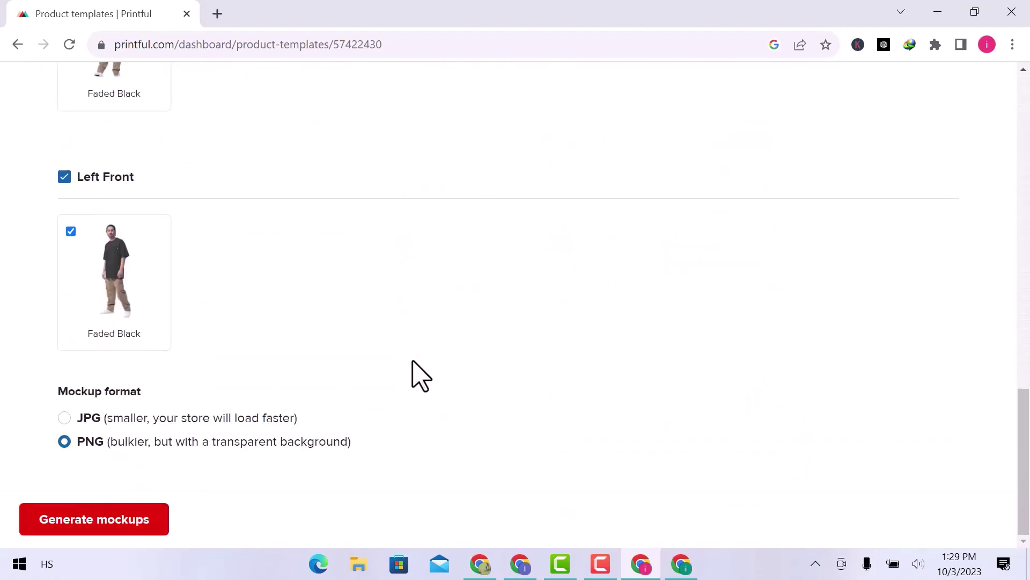
click(128, 532)
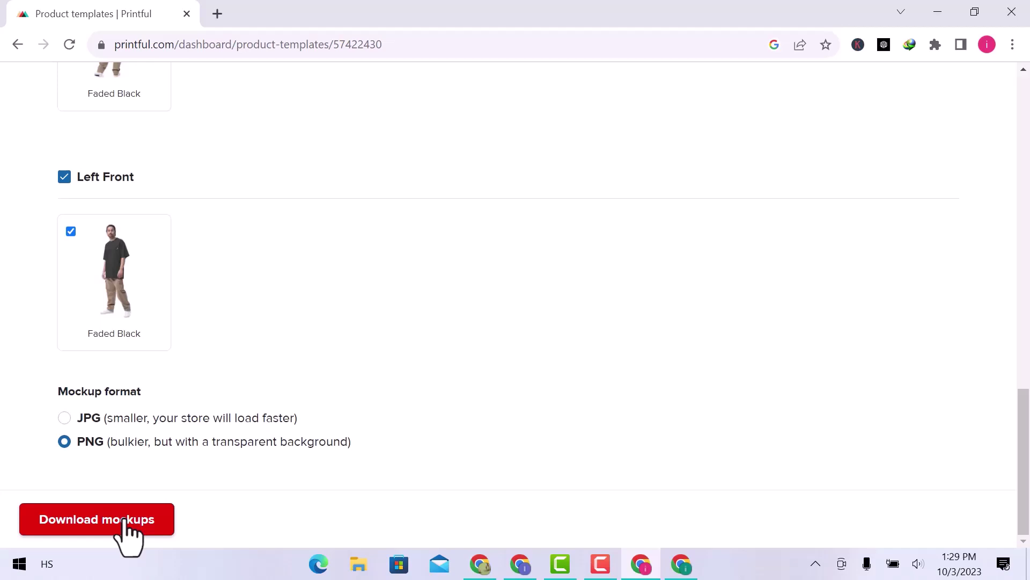
Step: Download the generated mockups as archive.zip to Downloads\Compressed via Internet Download Manager
click(125, 520)
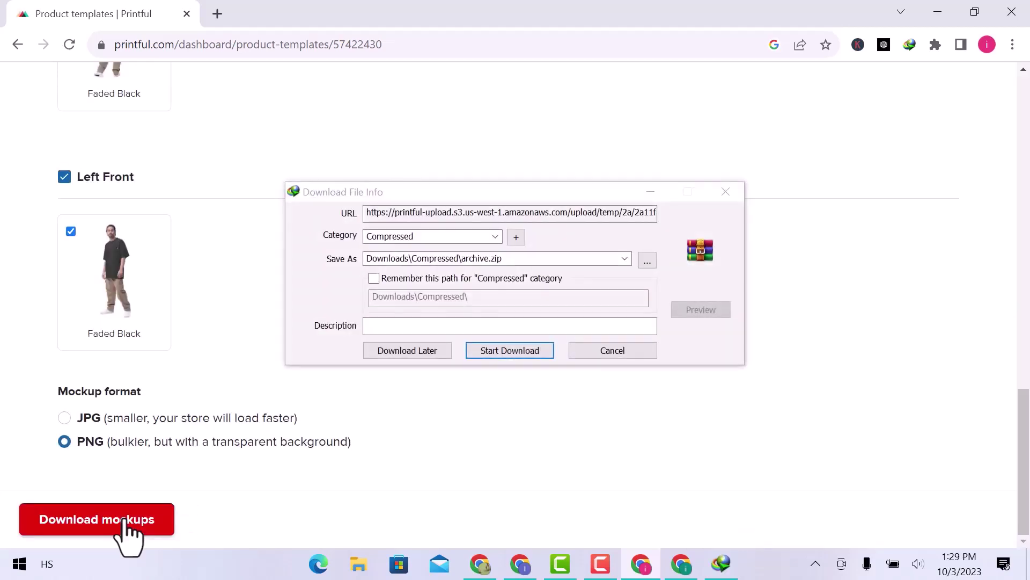
click(510, 351)
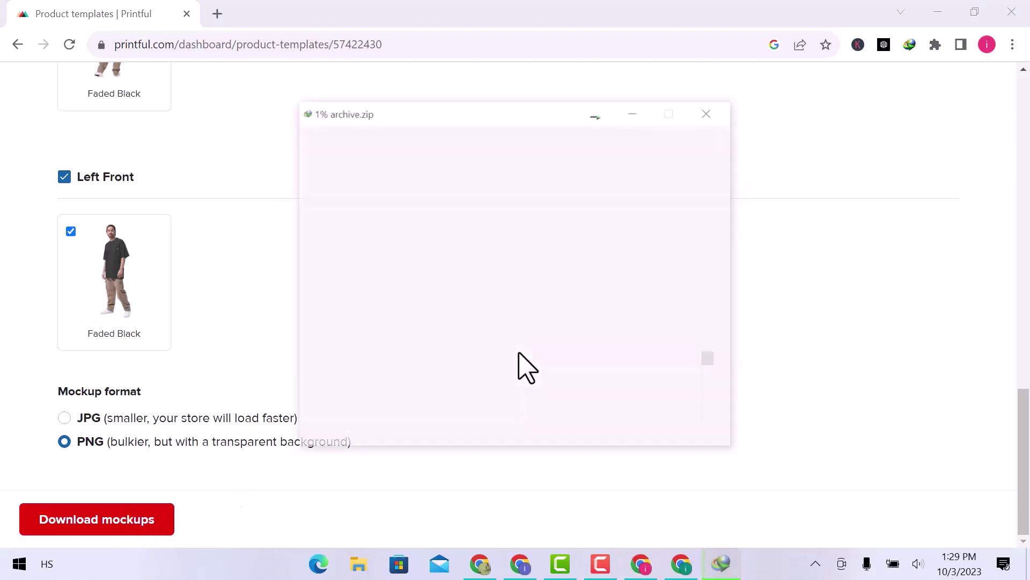